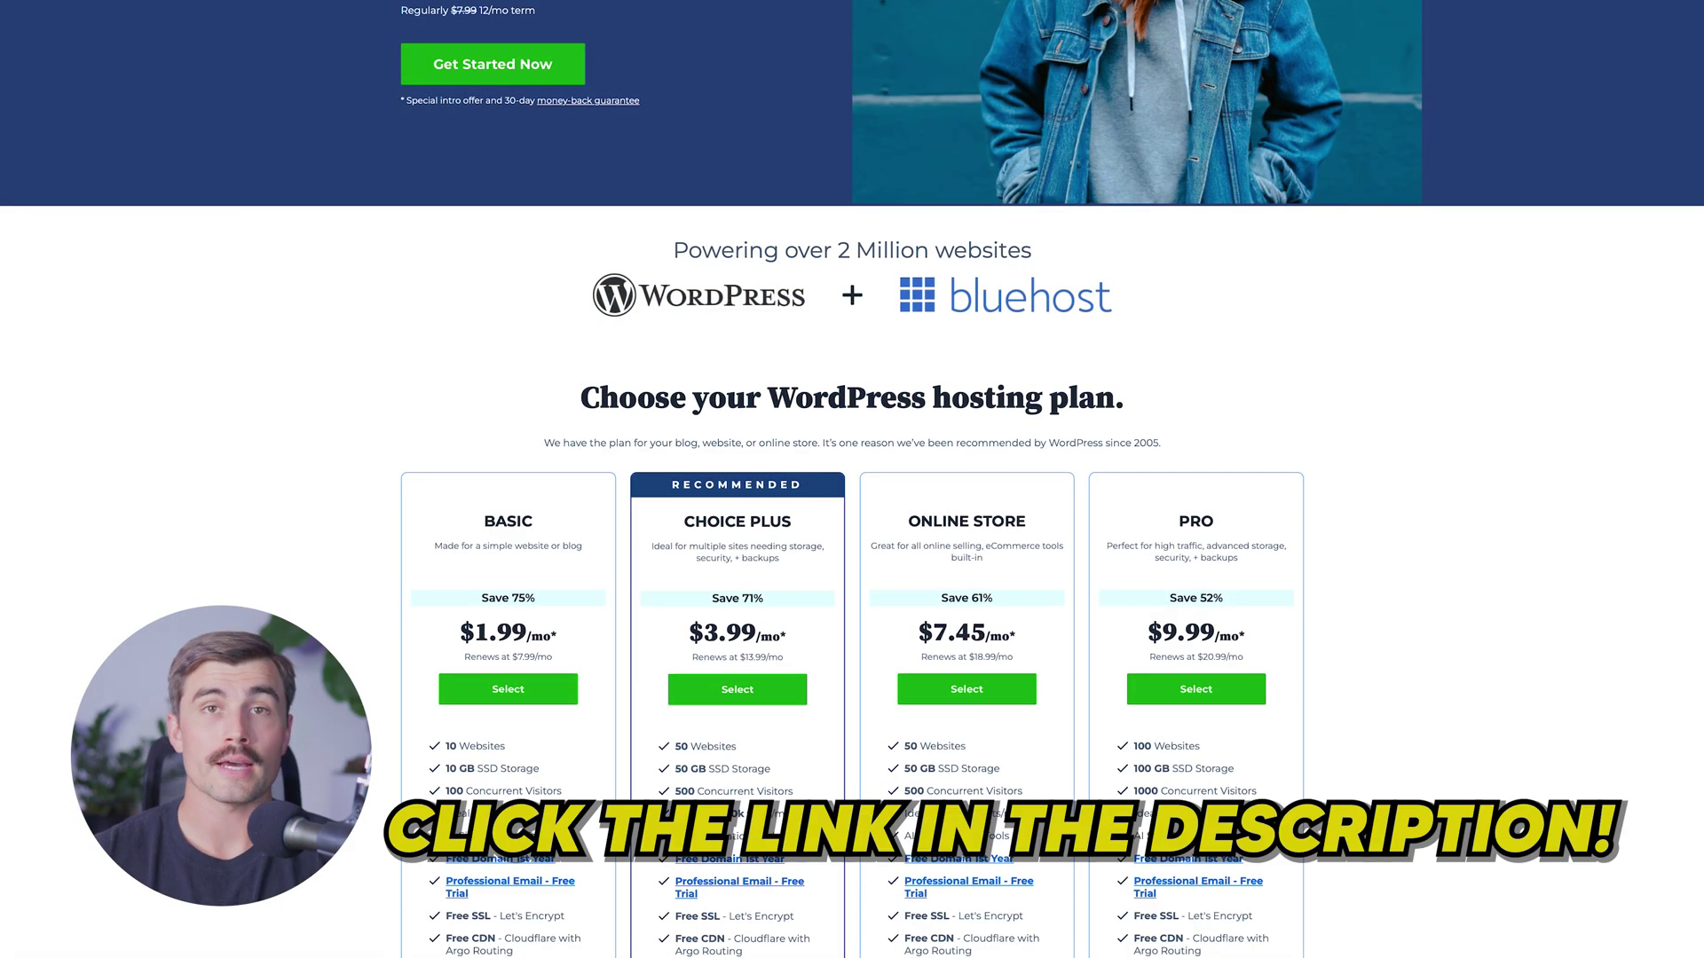
Compare the WordPress hosting plans and the features included in each.
scroll(1332, 482, "down", 3)
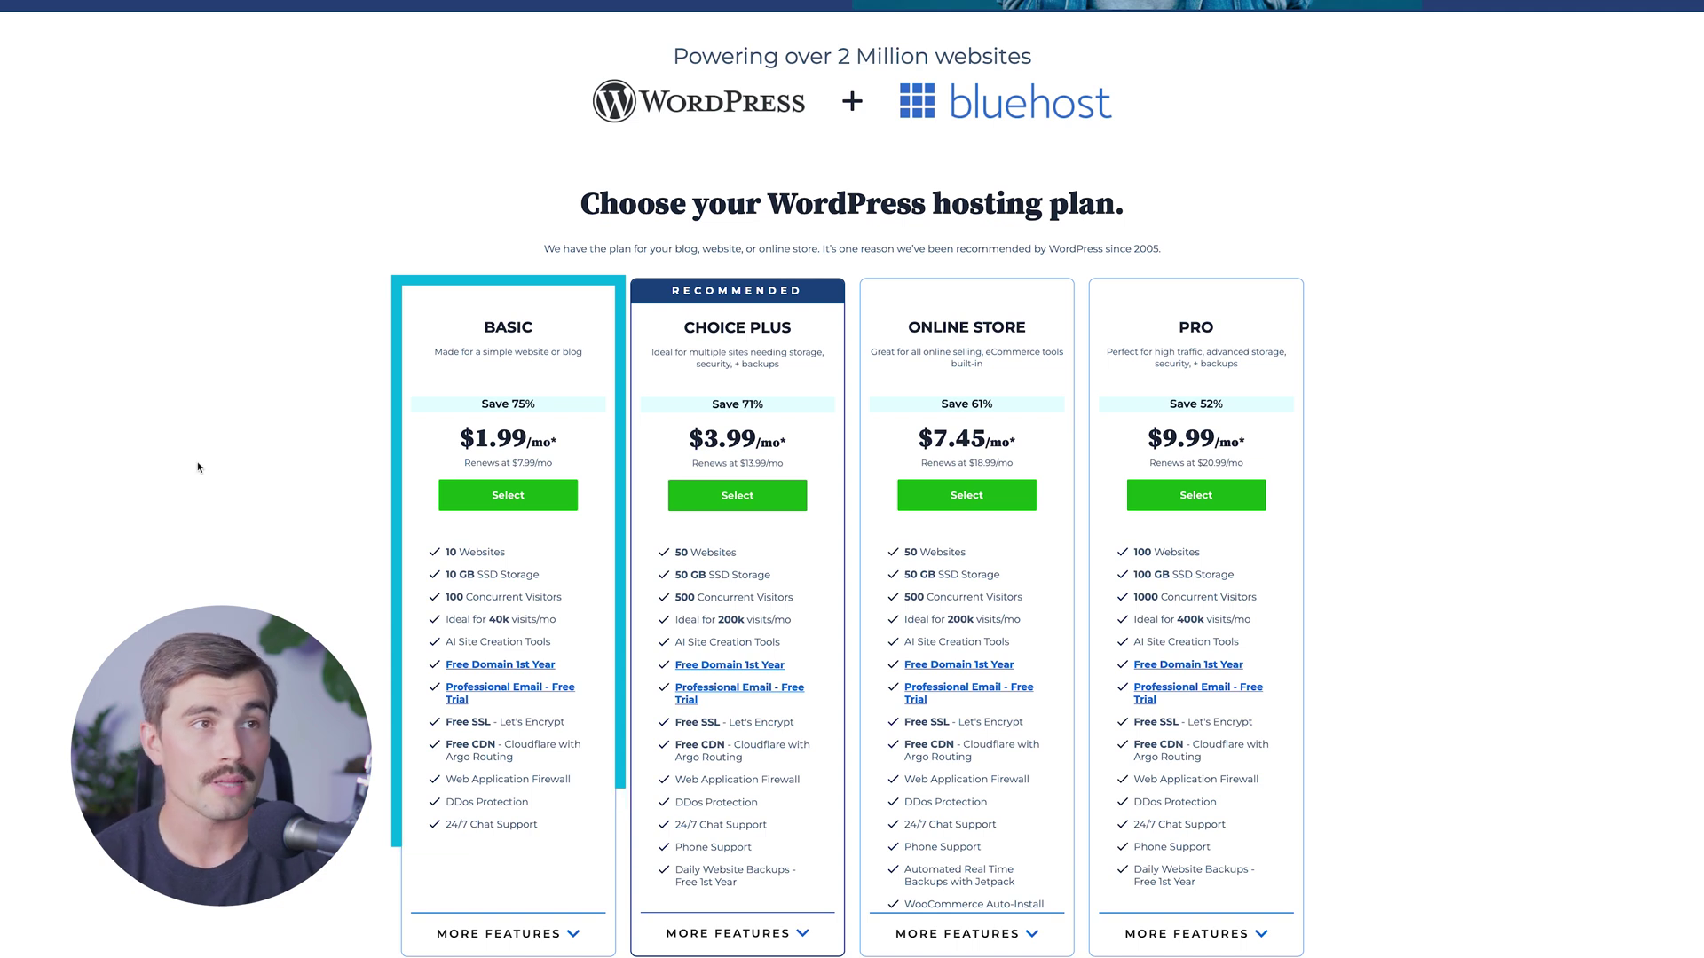
scroll(199, 466, "down", 3)
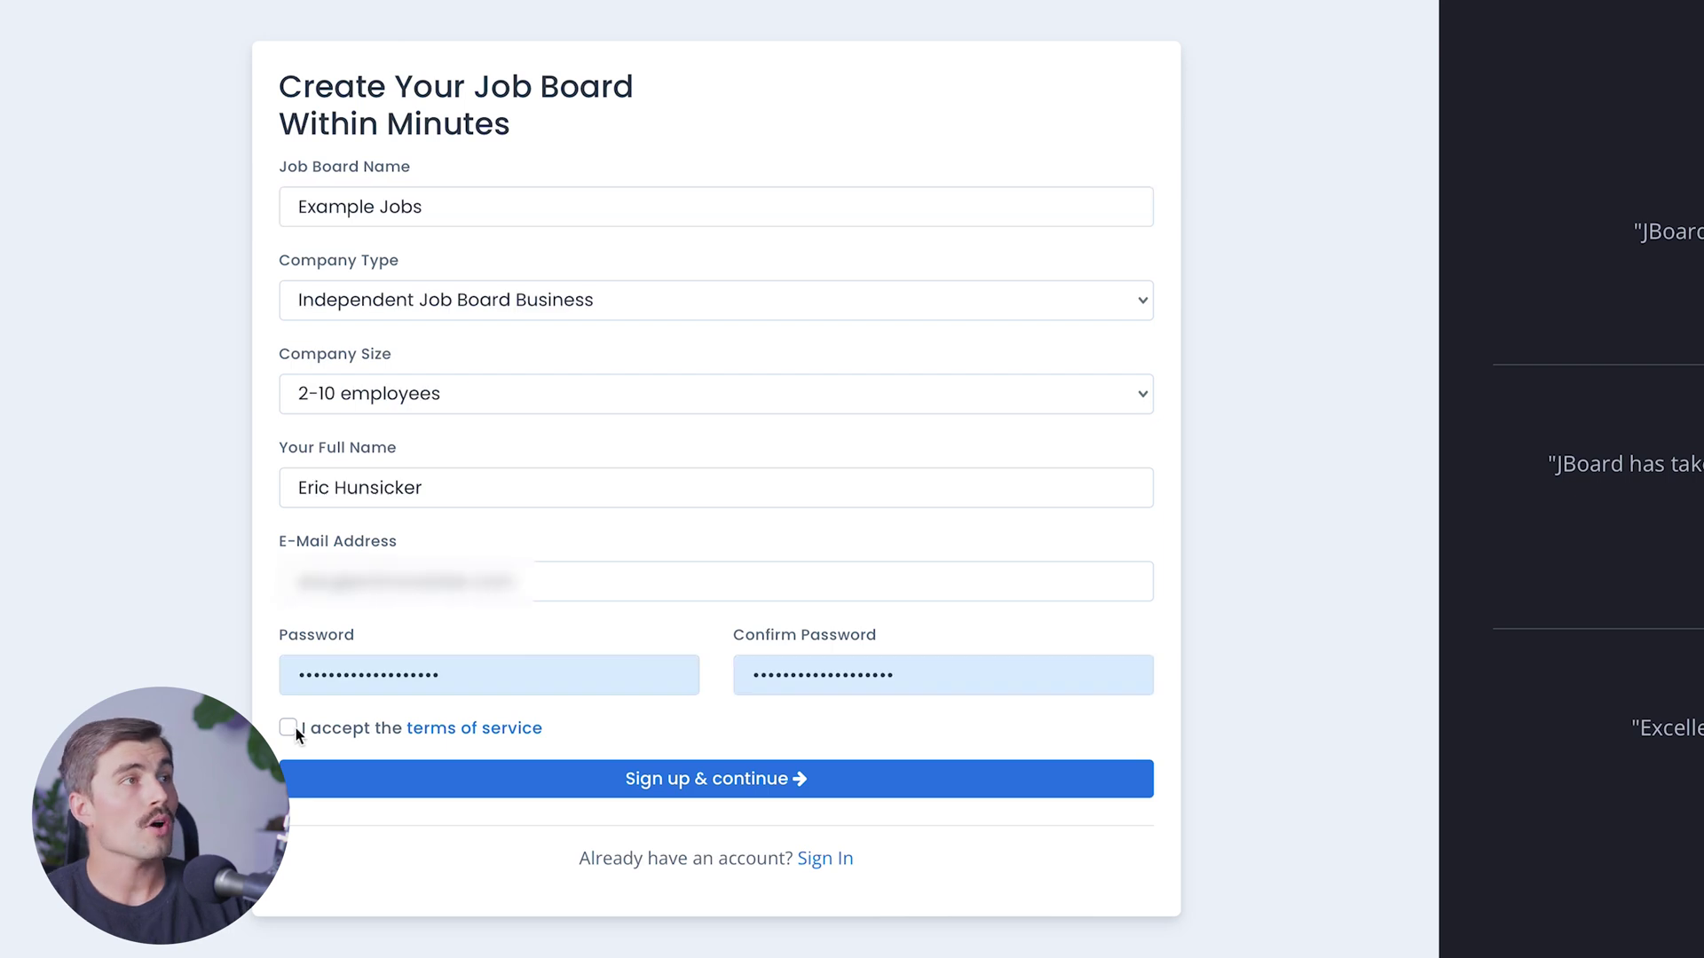
Accept the terms of service and submit the sign-up form for the Example Jobs board.
left_click(292, 729)
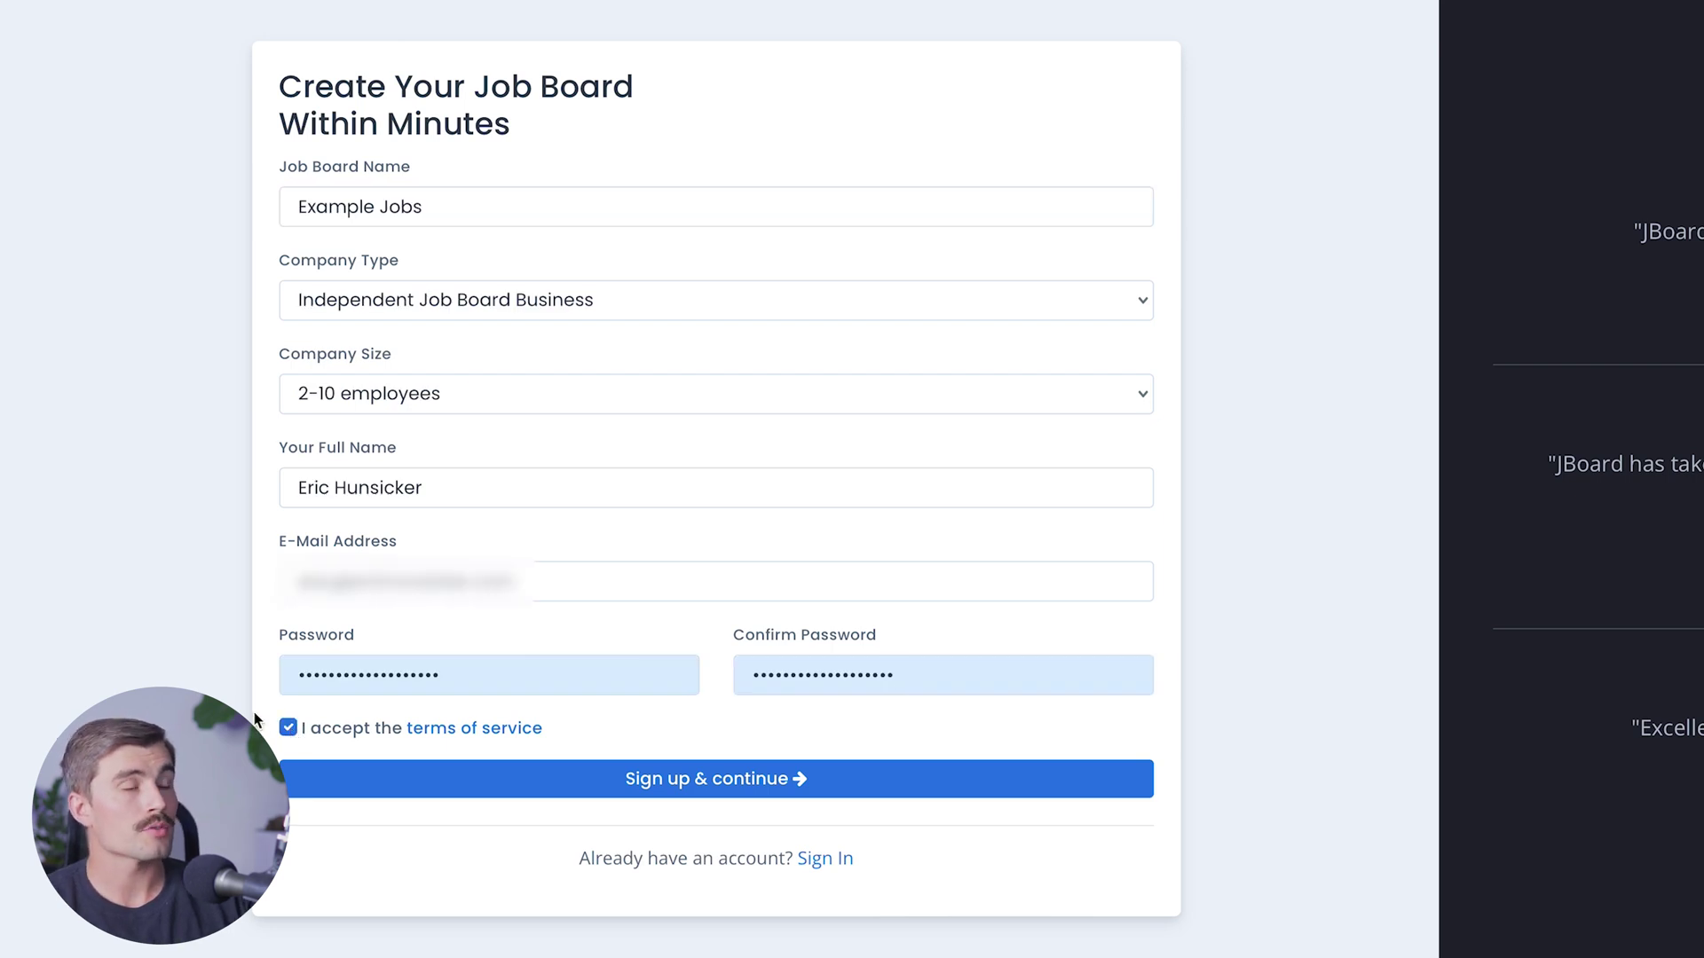
left_click(678, 775)
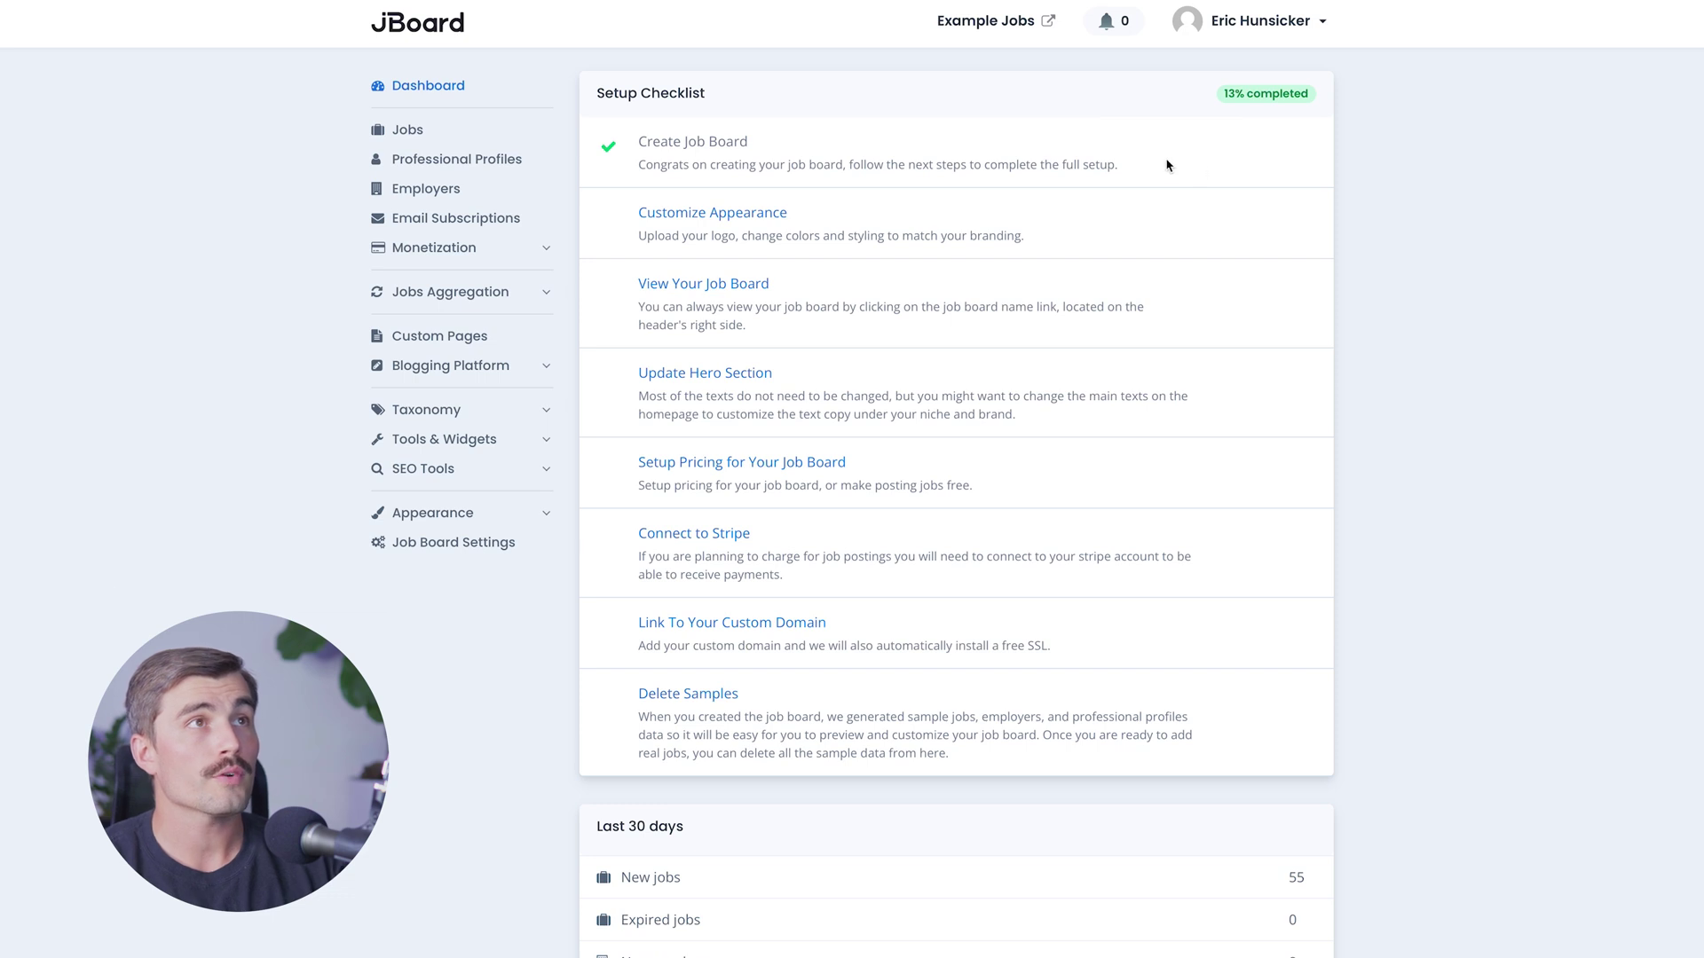
Follow the setup checklist's View Your Job Board item and open the live Example Jobs site.
left_click(774, 215)
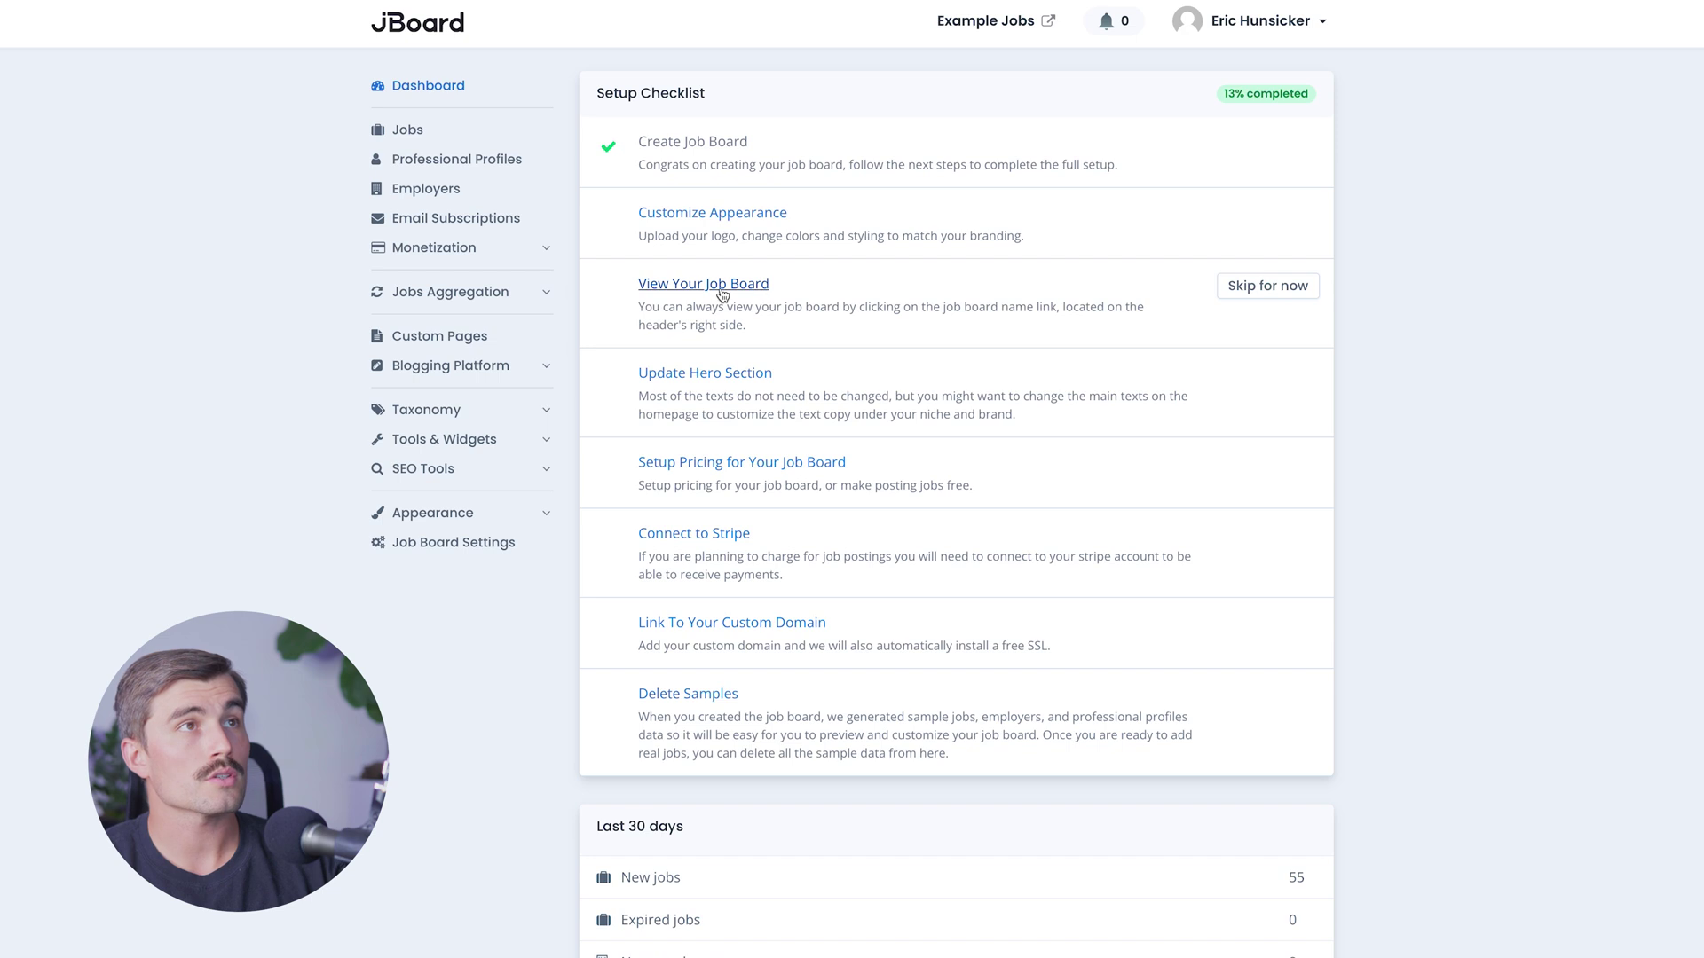
left_click(722, 288)
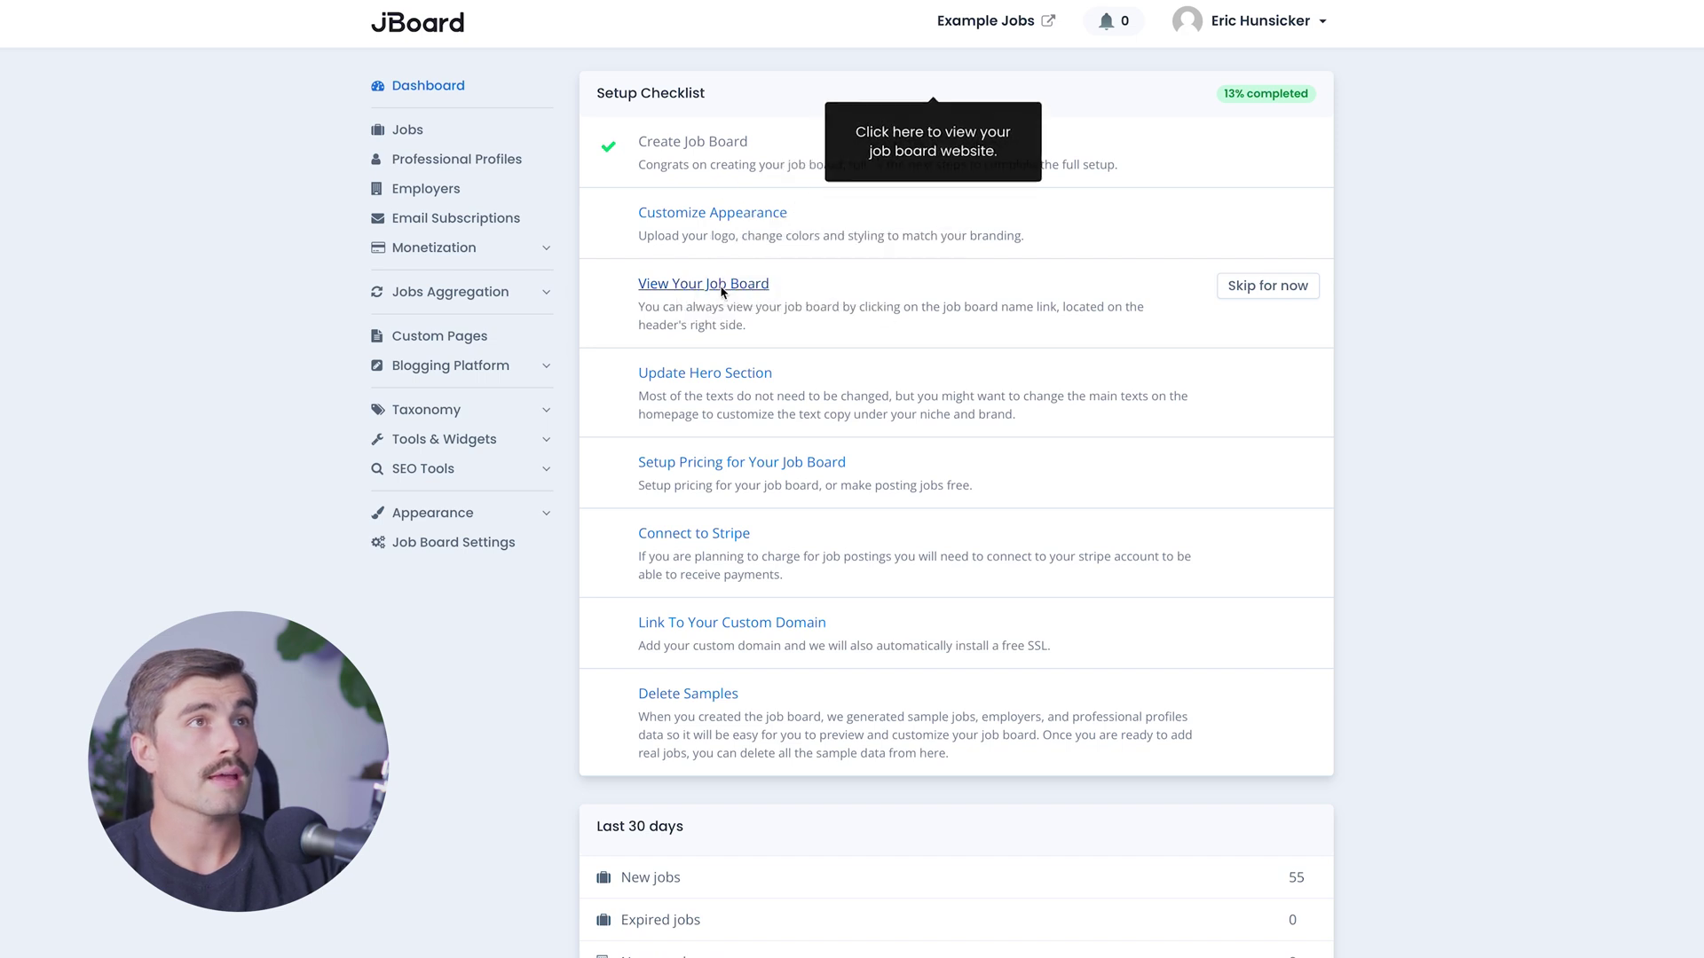
left_click(990, 25)
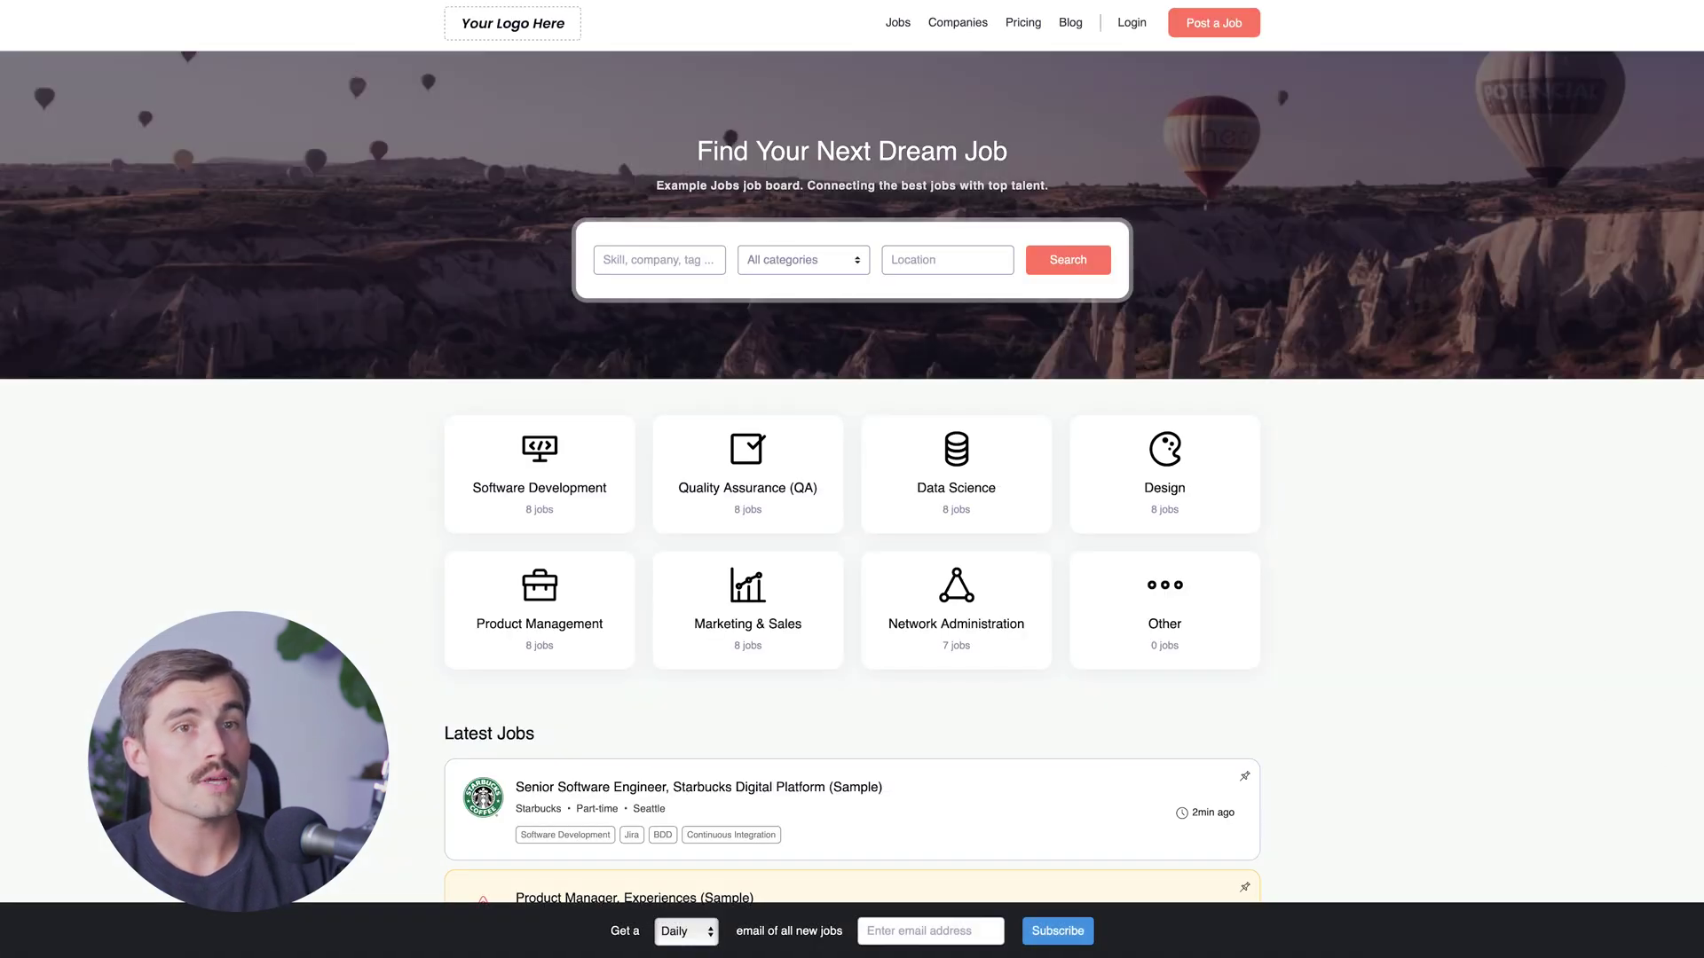
Look through the job board homepage, including its job categories and latest sample listings.
scroll(1379, 514, "down", 4)
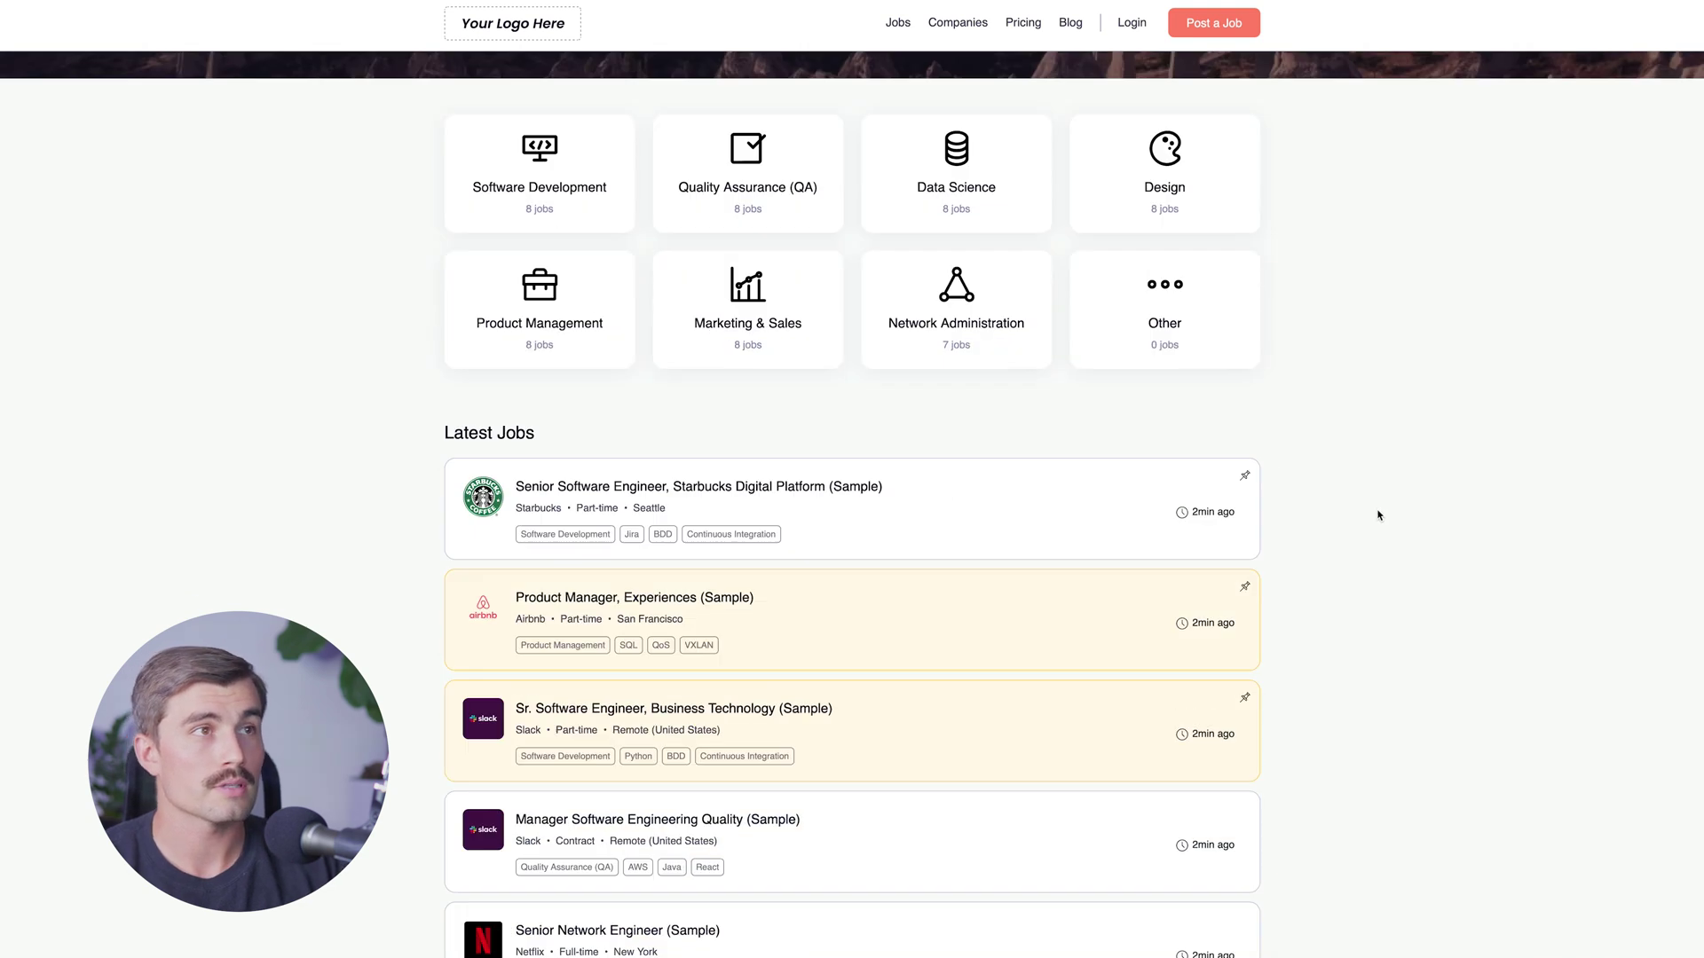
scroll(1380, 516, "down", 4)
scroll(1379, 516, "down", 20)
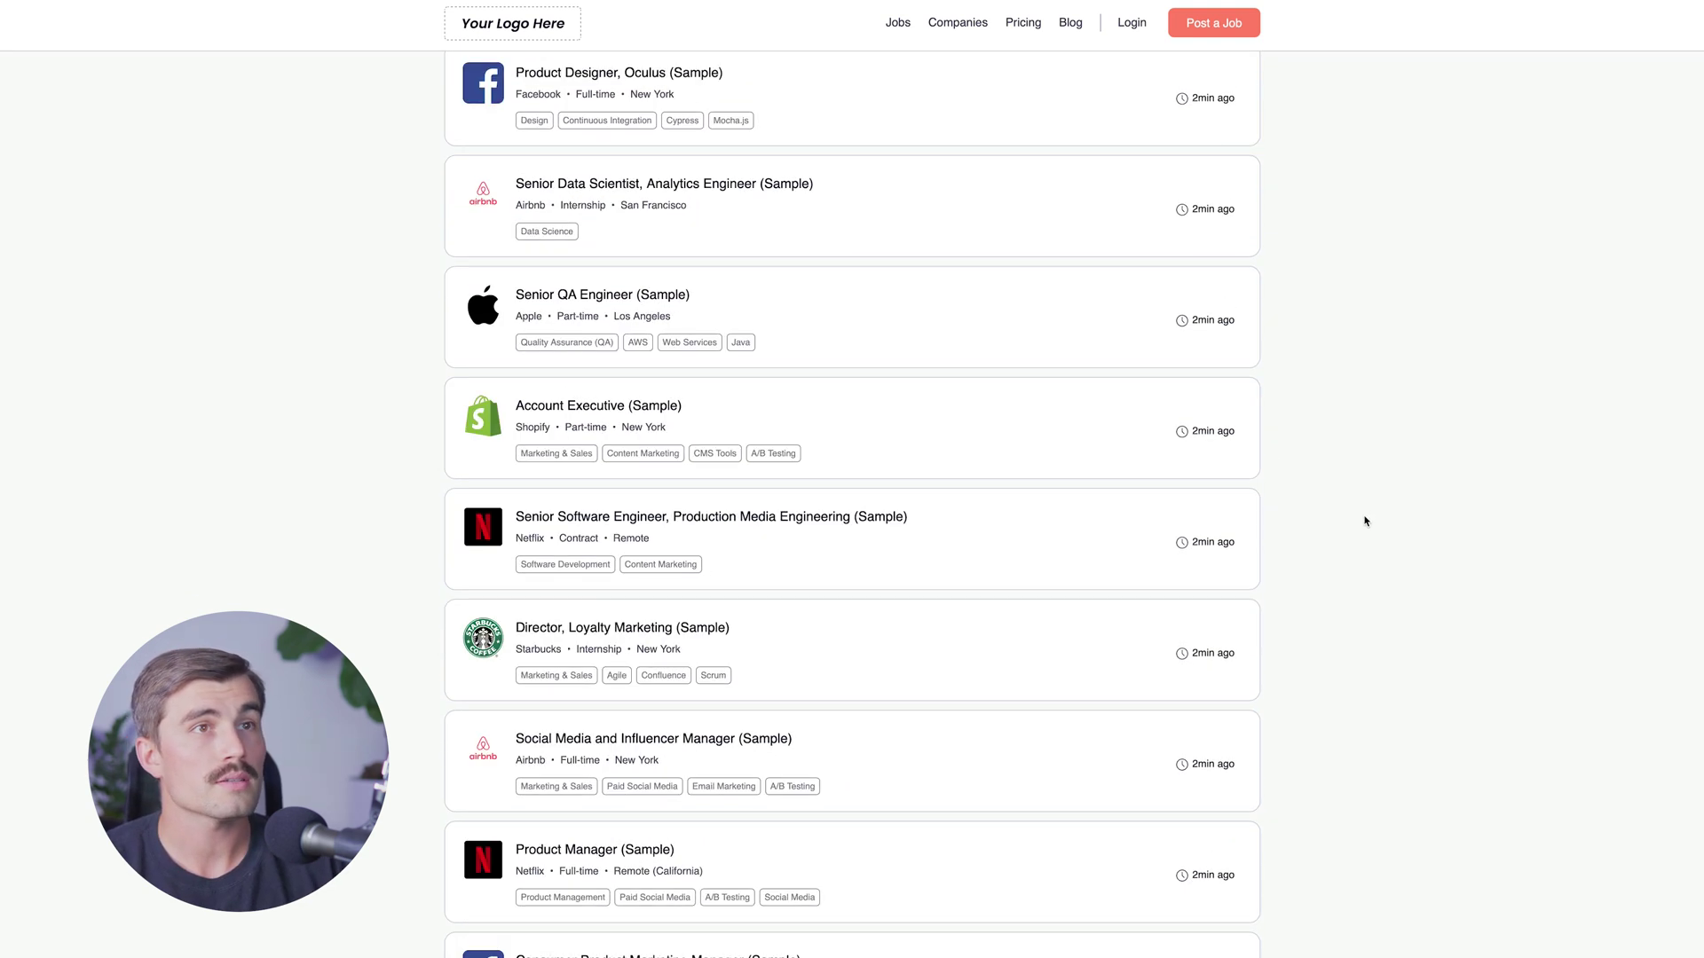
scroll(1365, 521, "down", 6)
scroll(1371, 531, "up", 14)
scroll(1358, 528, "up", 20)
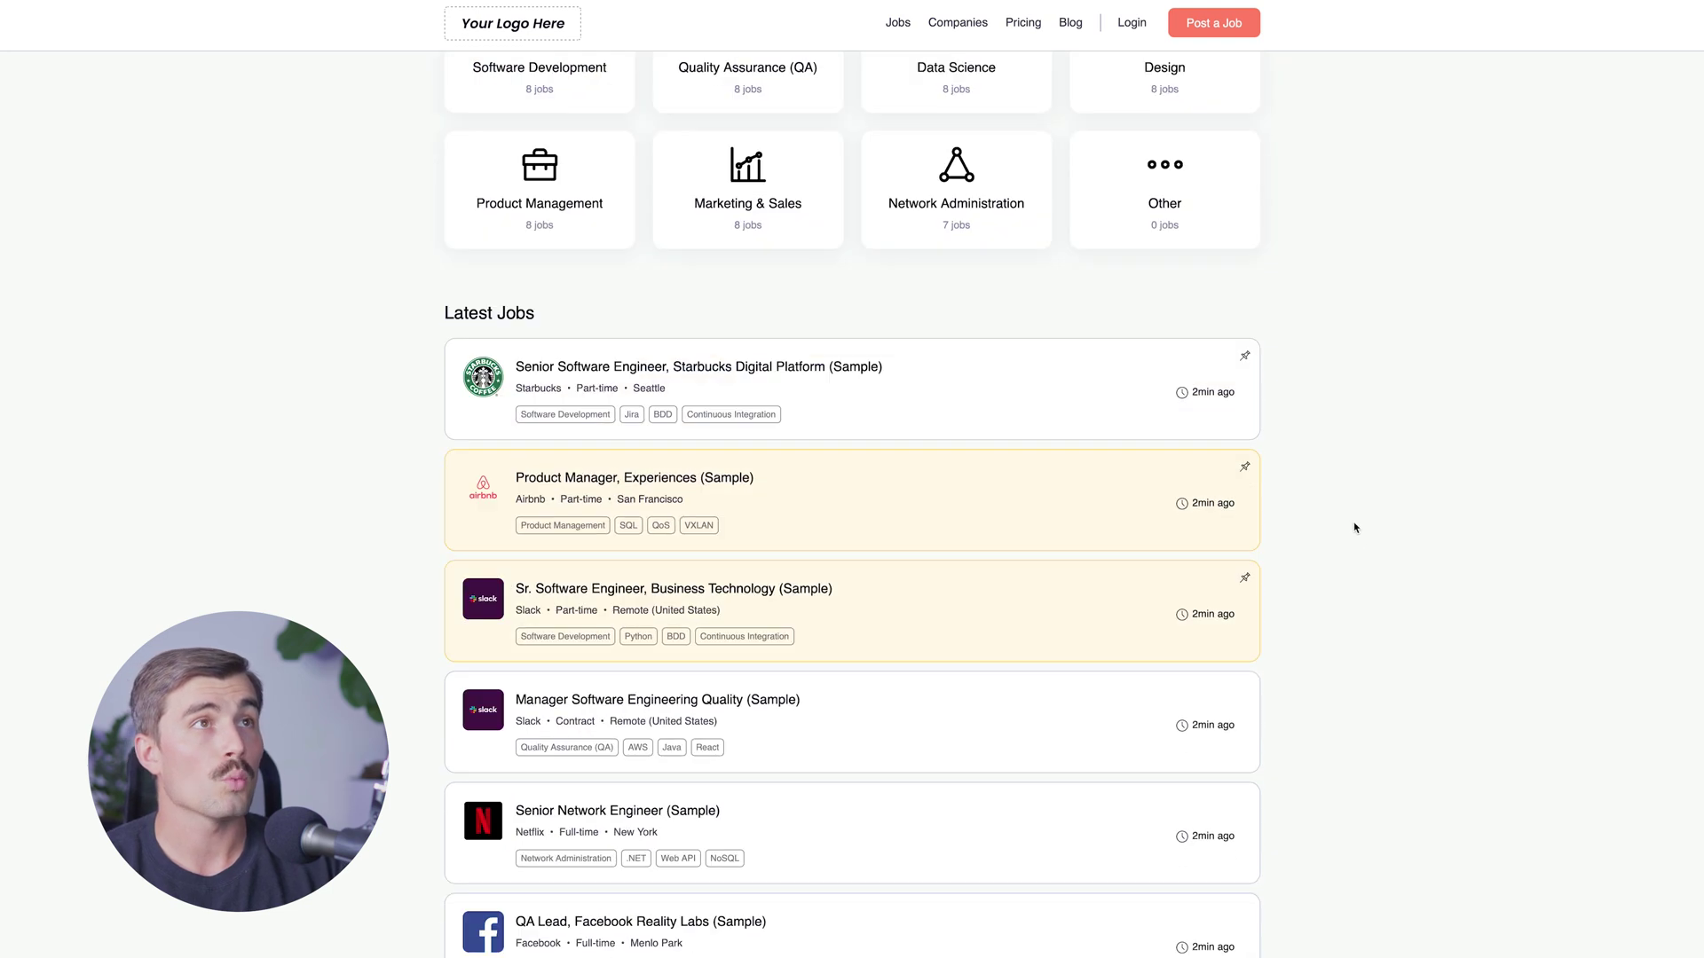
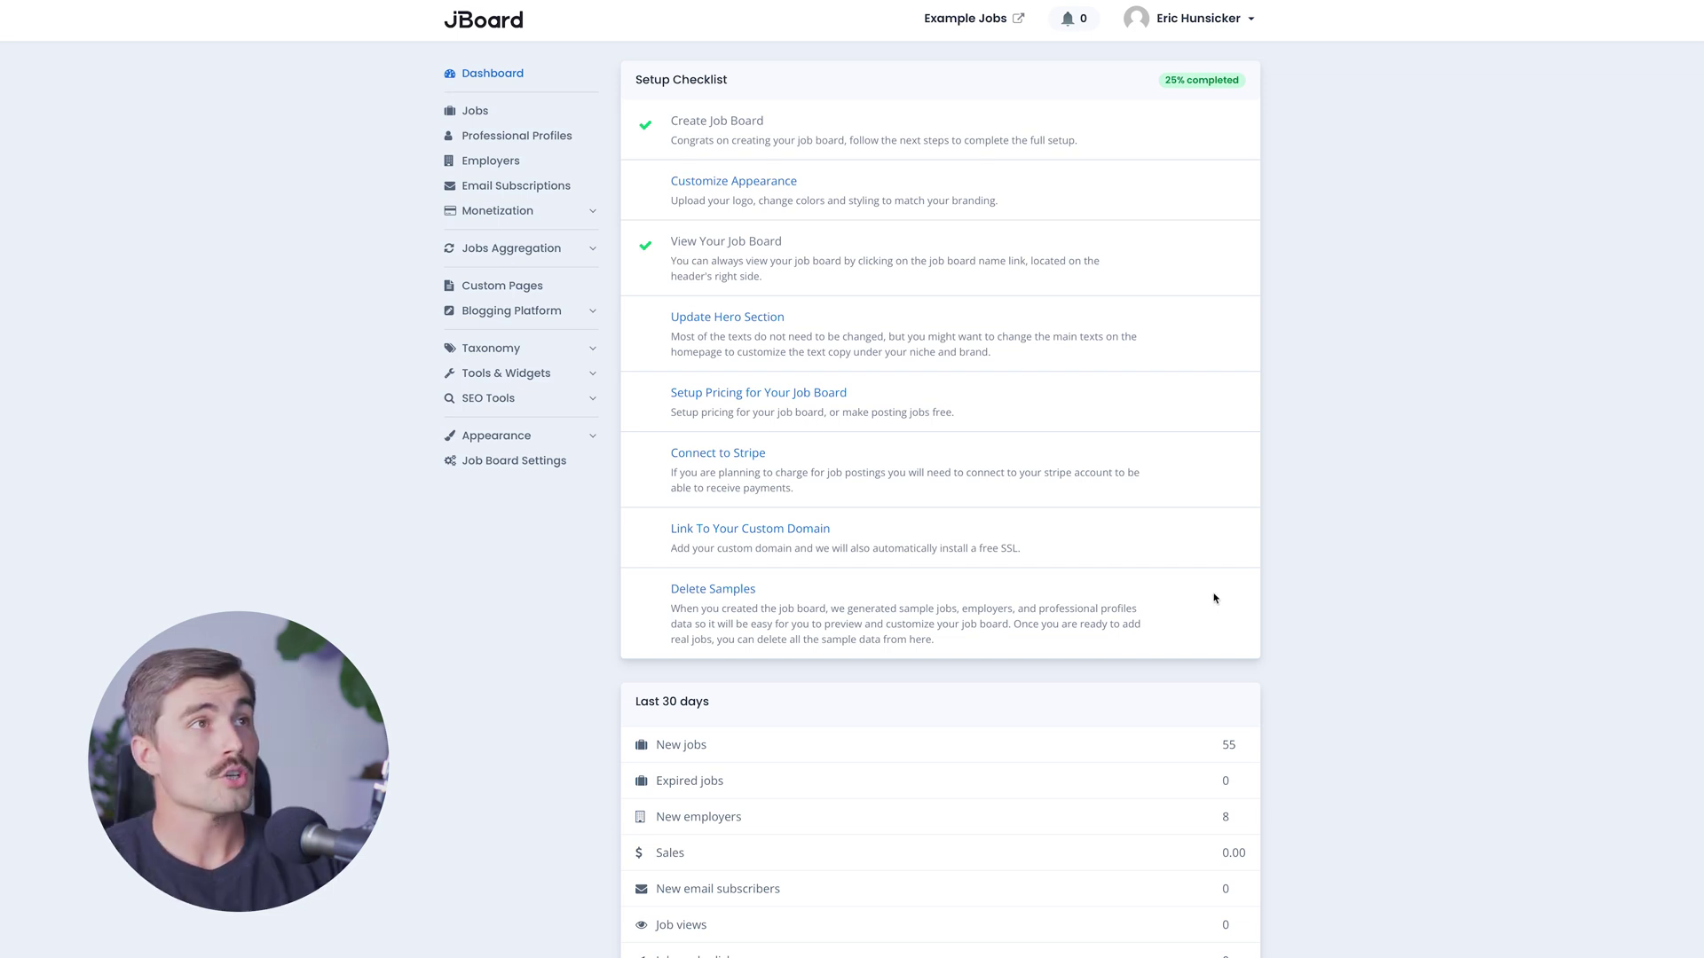
left_click(530, 252)
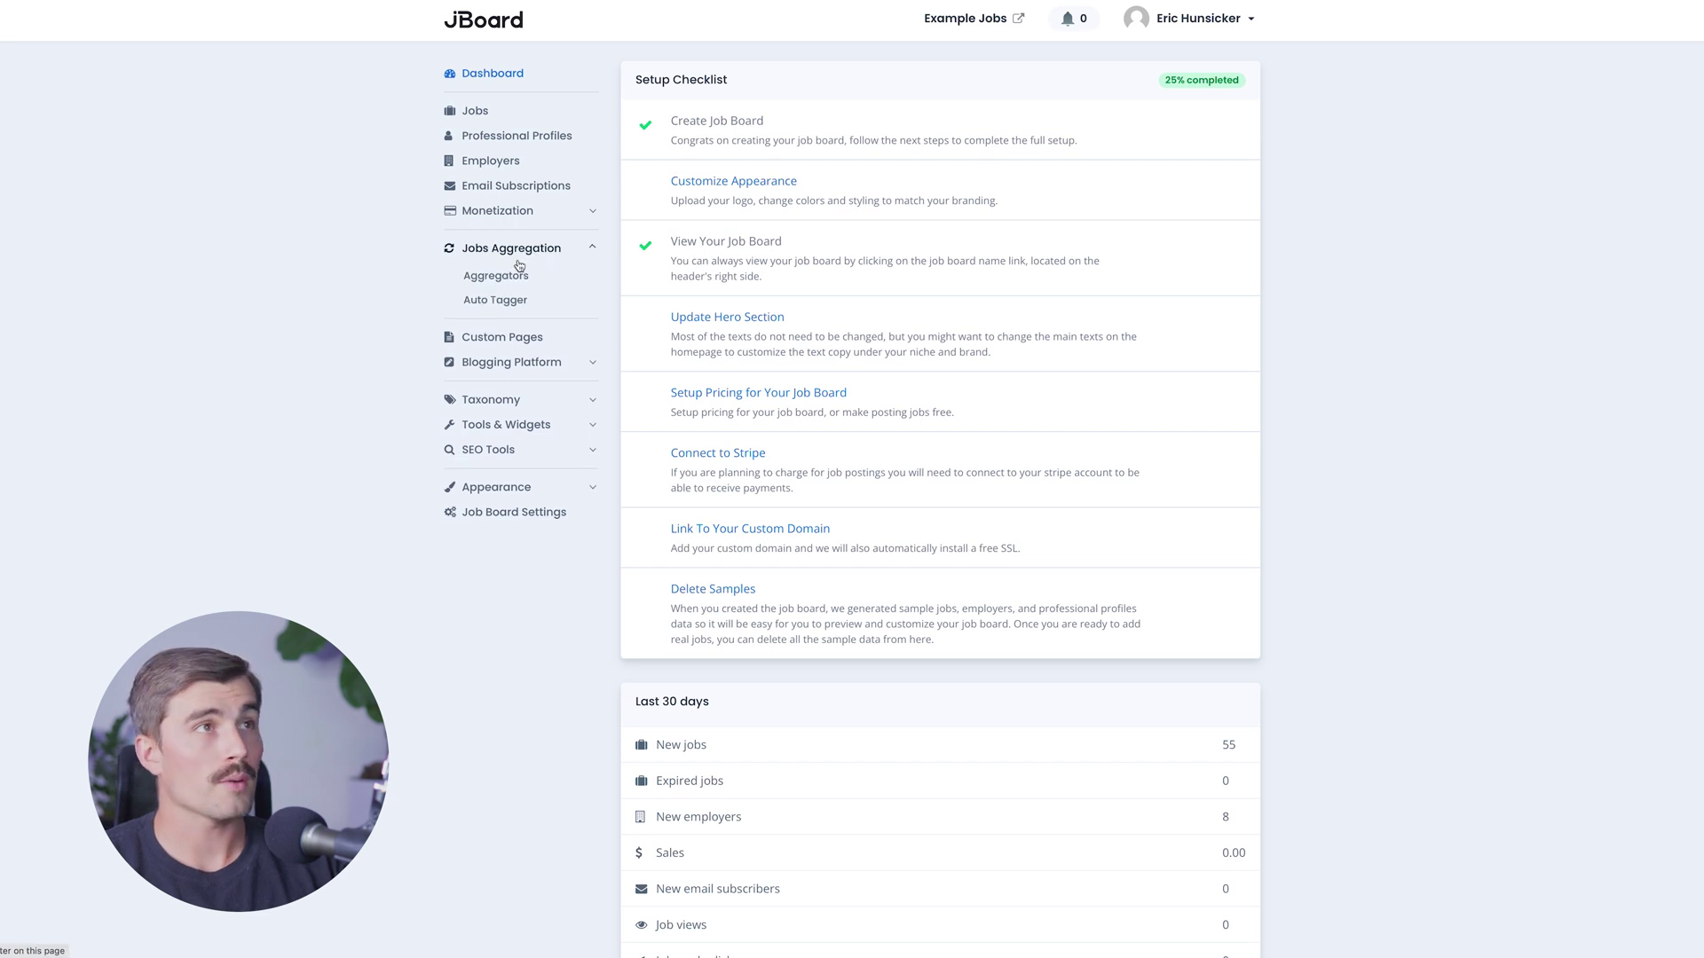
left_click(503, 278)
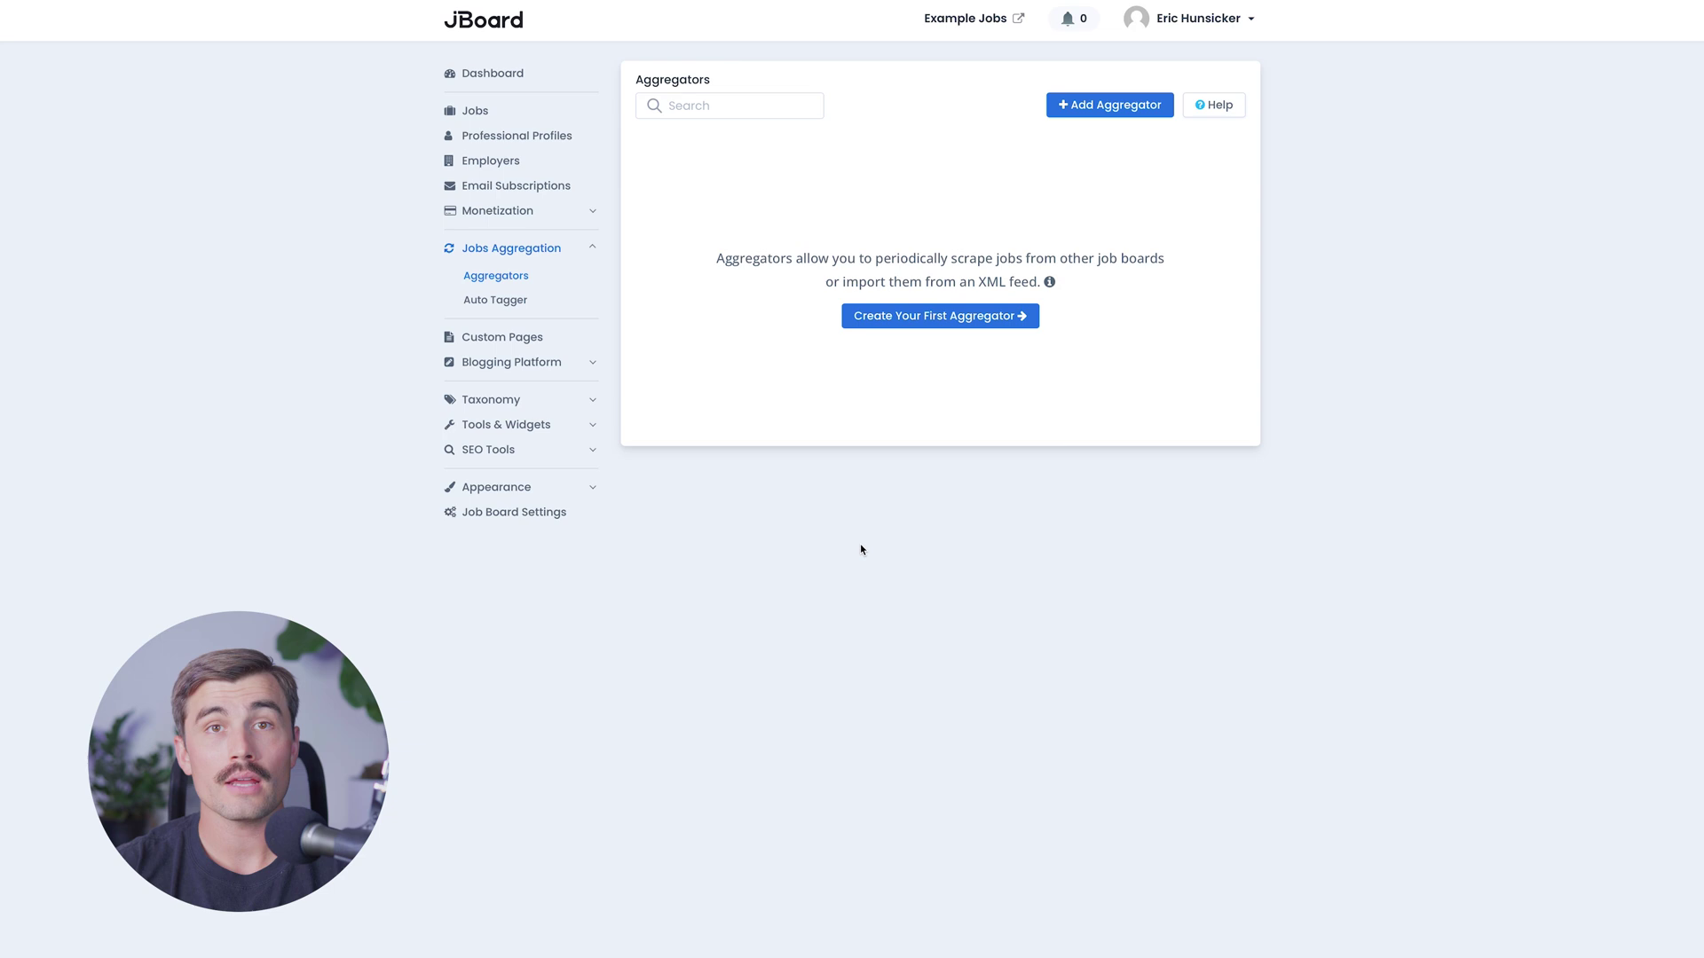
left_click(1098, 107)
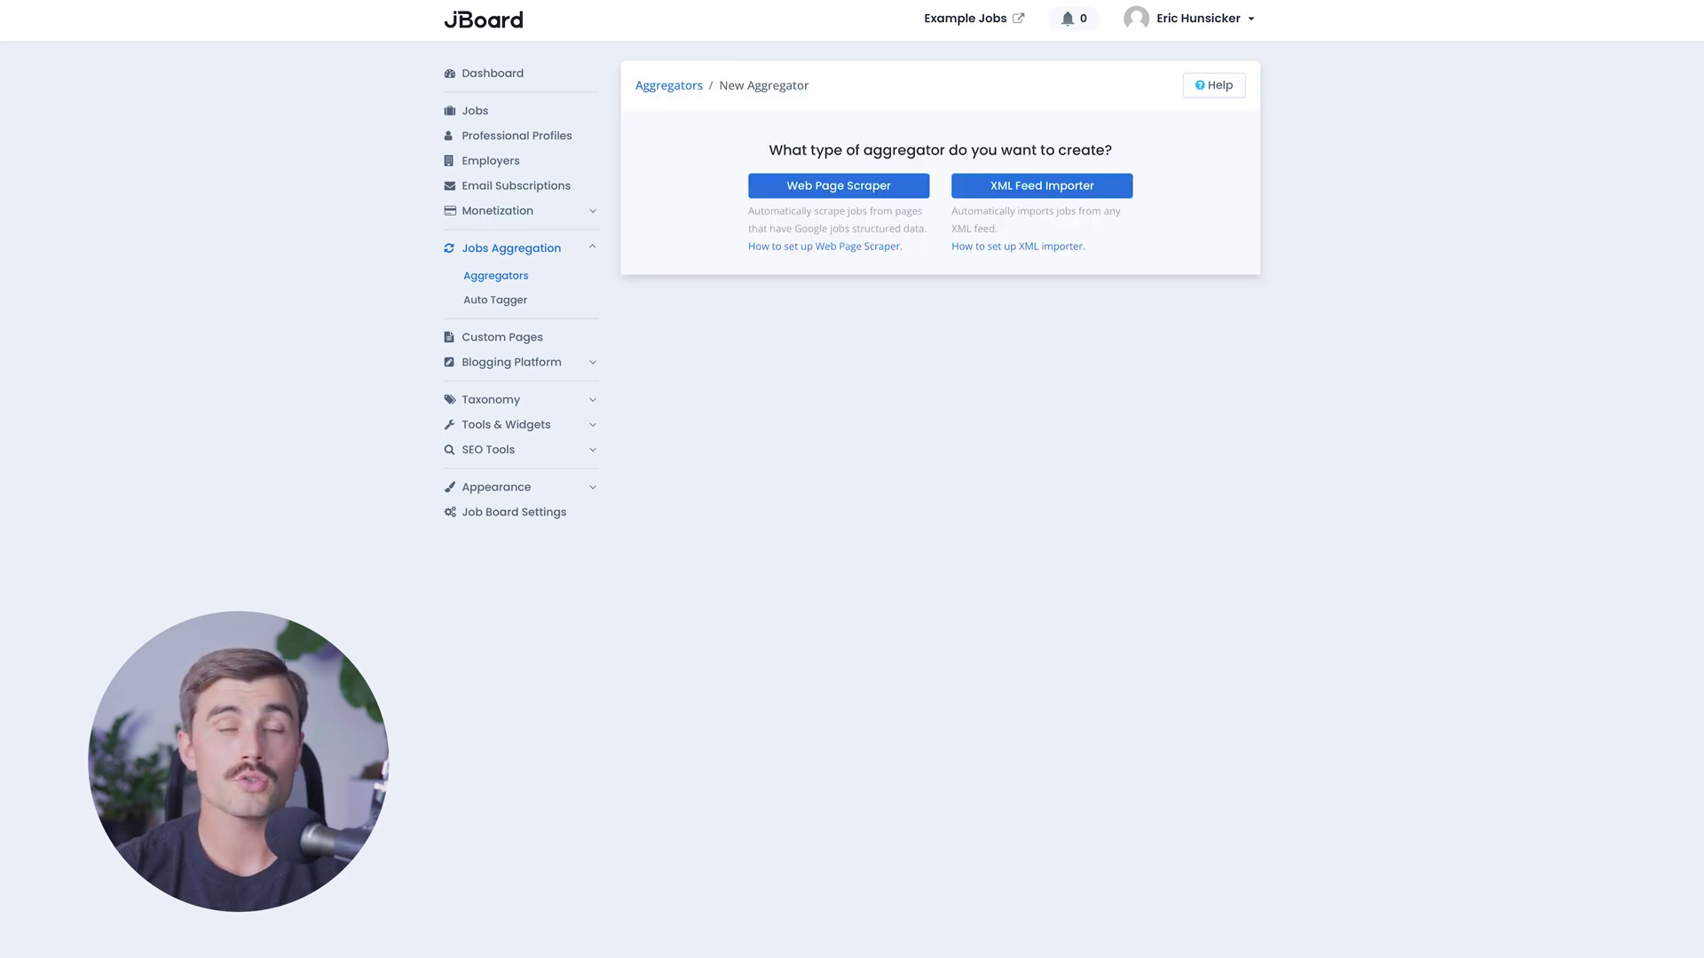
left_click(842, 186)
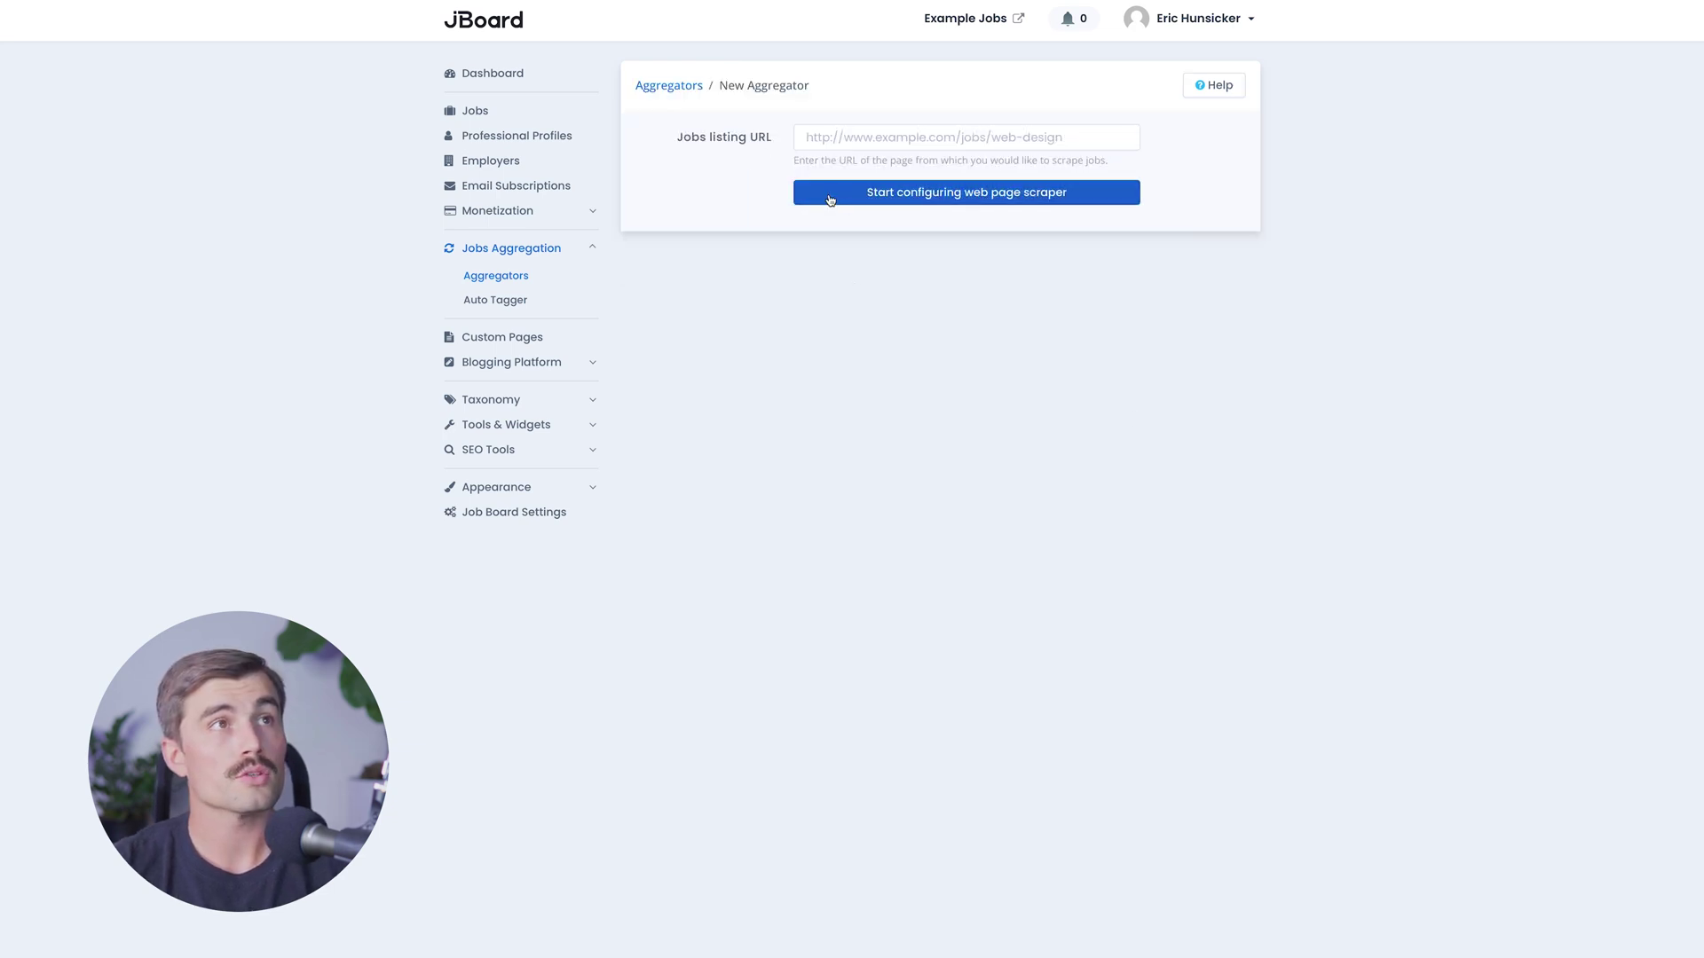
left_click(873, 142)
type("https://www.indeed.com/cmp/Indeed/jobs")
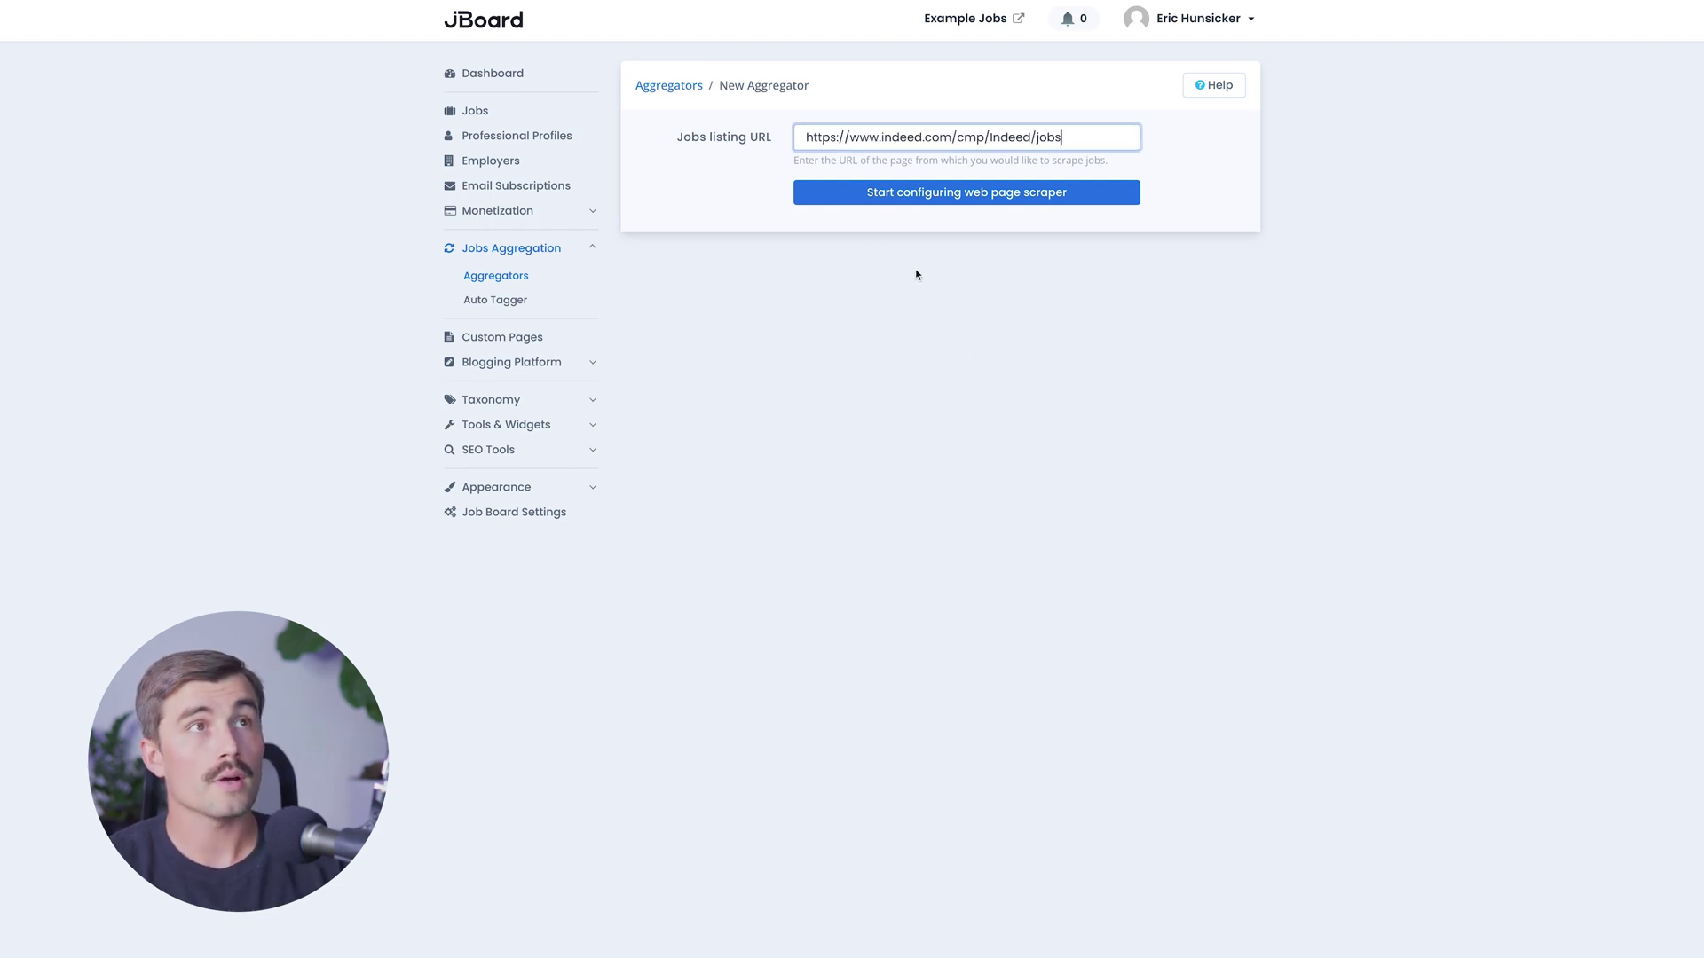
left_click(852, 194)
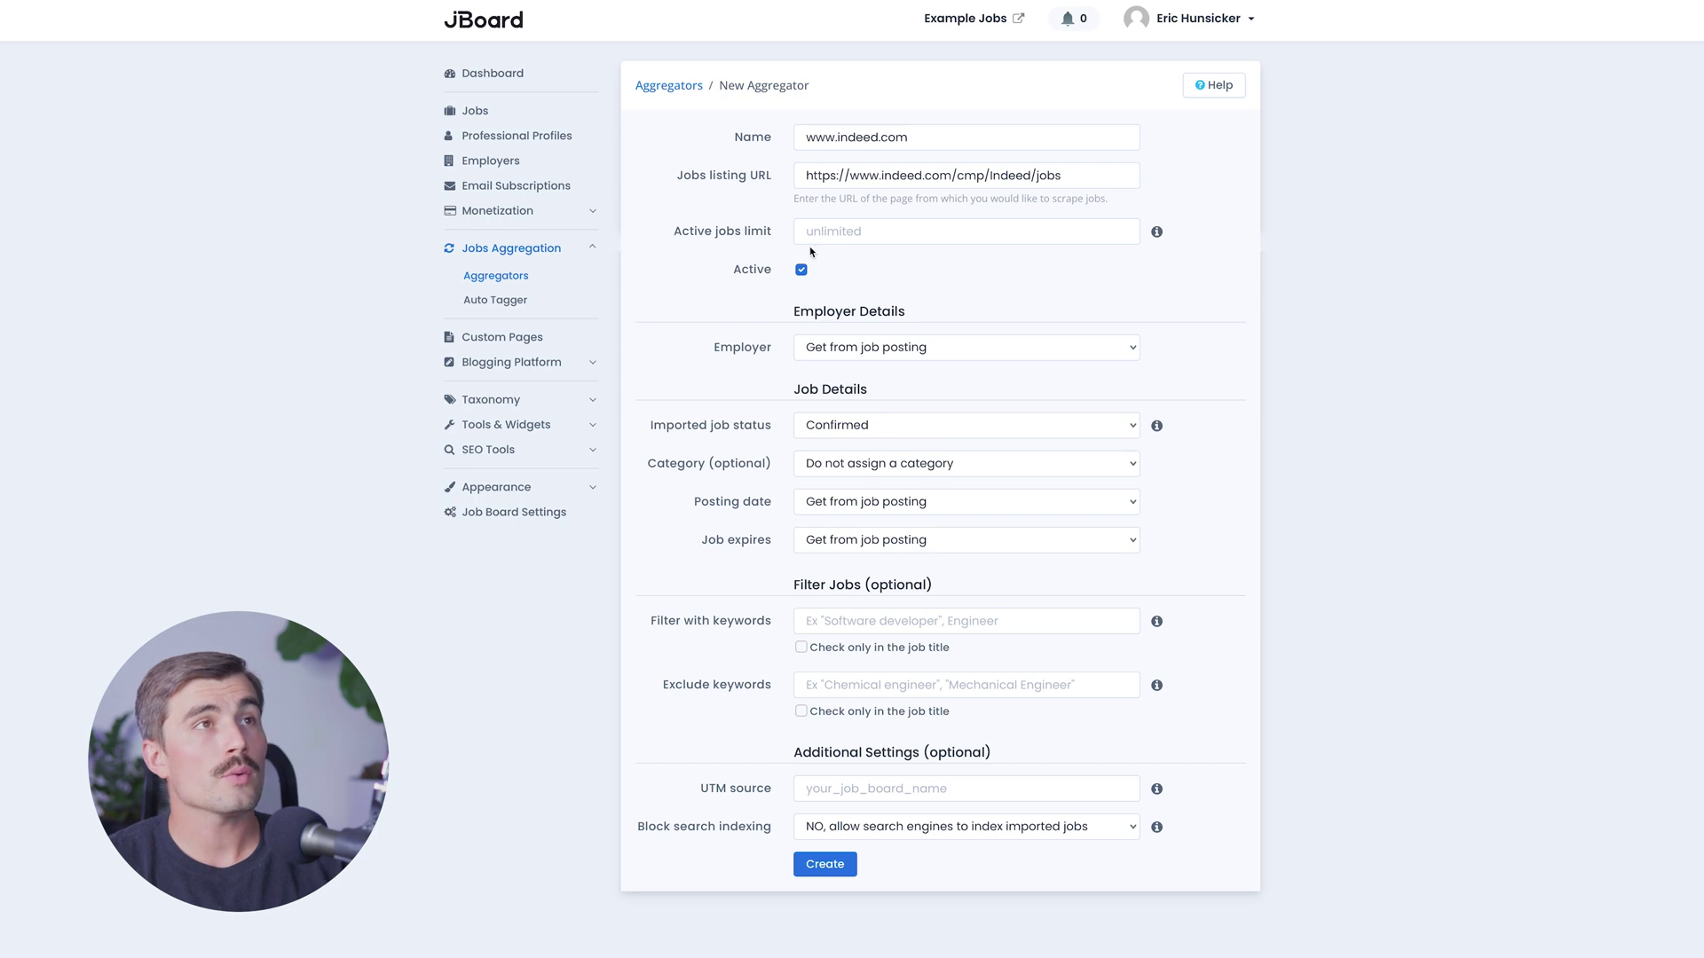
Set the aggregator's active jobs limit to 10 and keep the employer as "Get from job posting".
left_click(862, 232)
type("10")
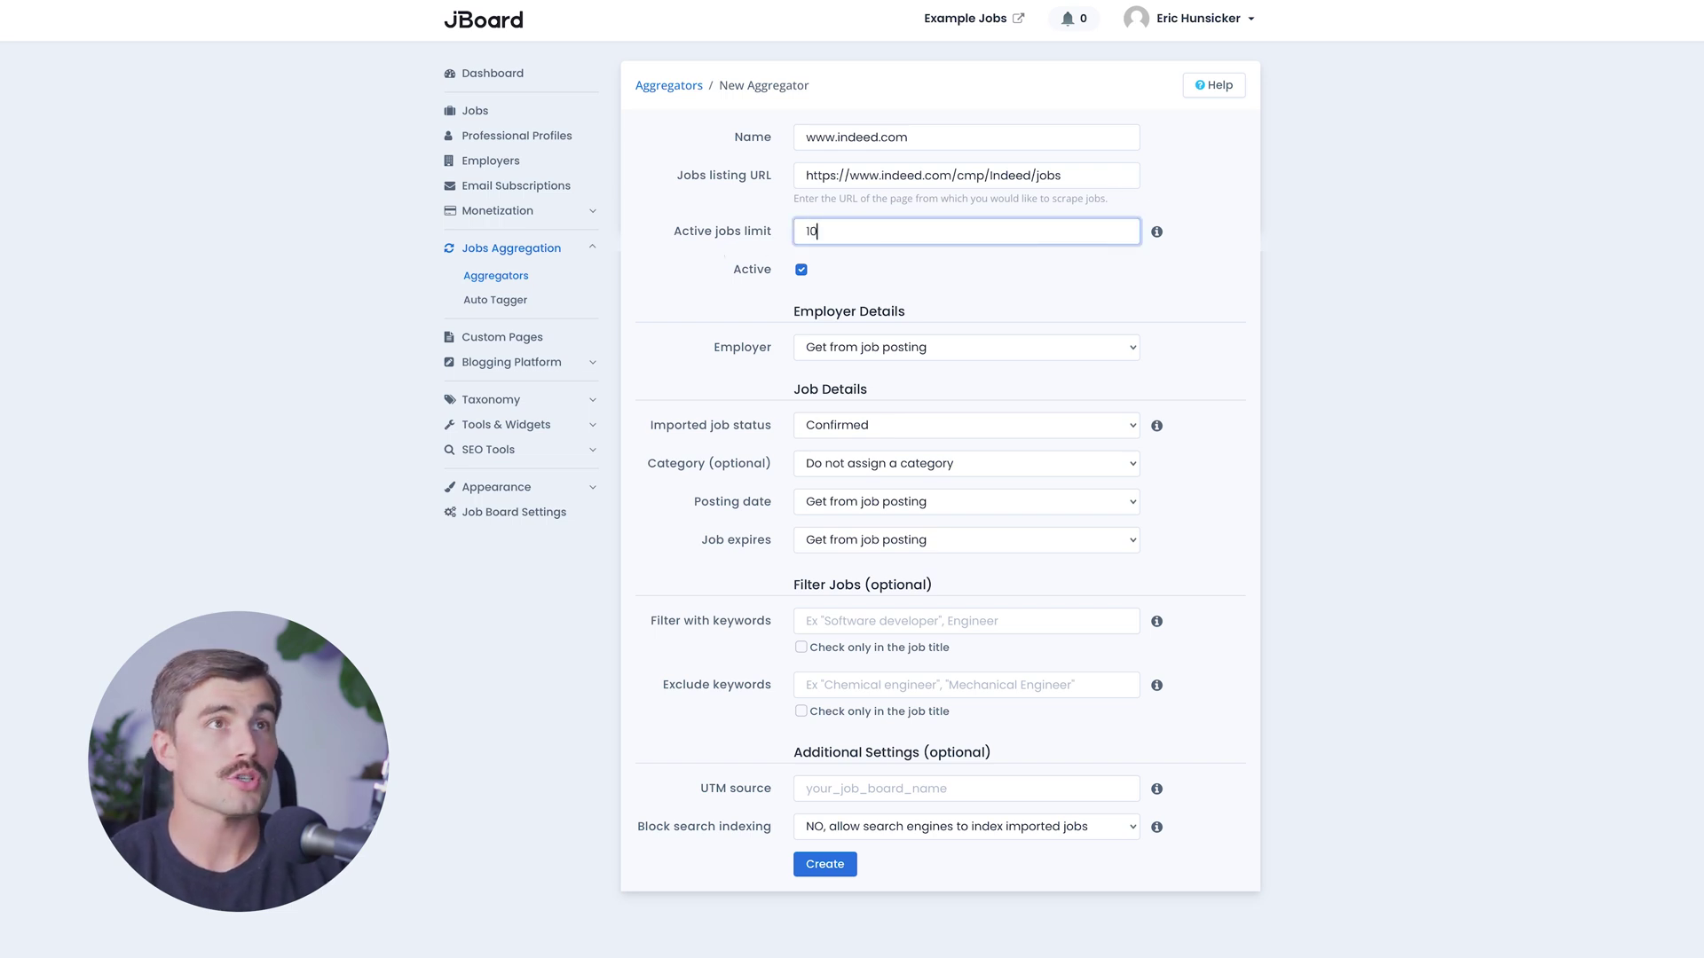
key("Tab")
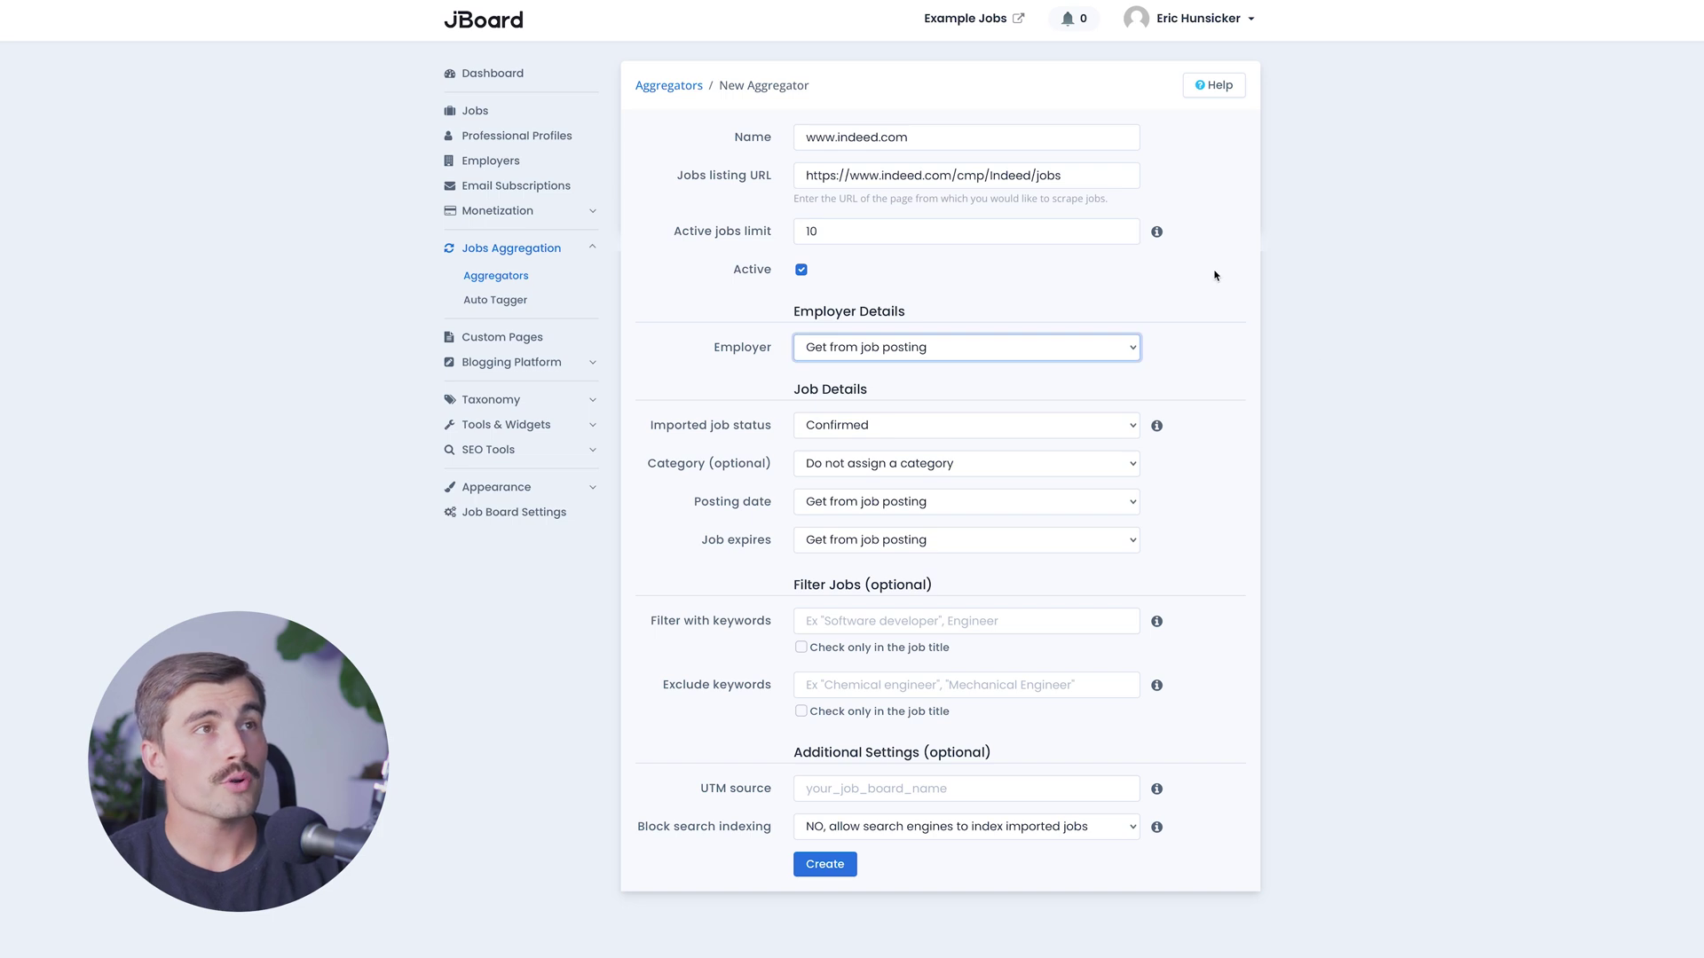
left_click(1045, 351)
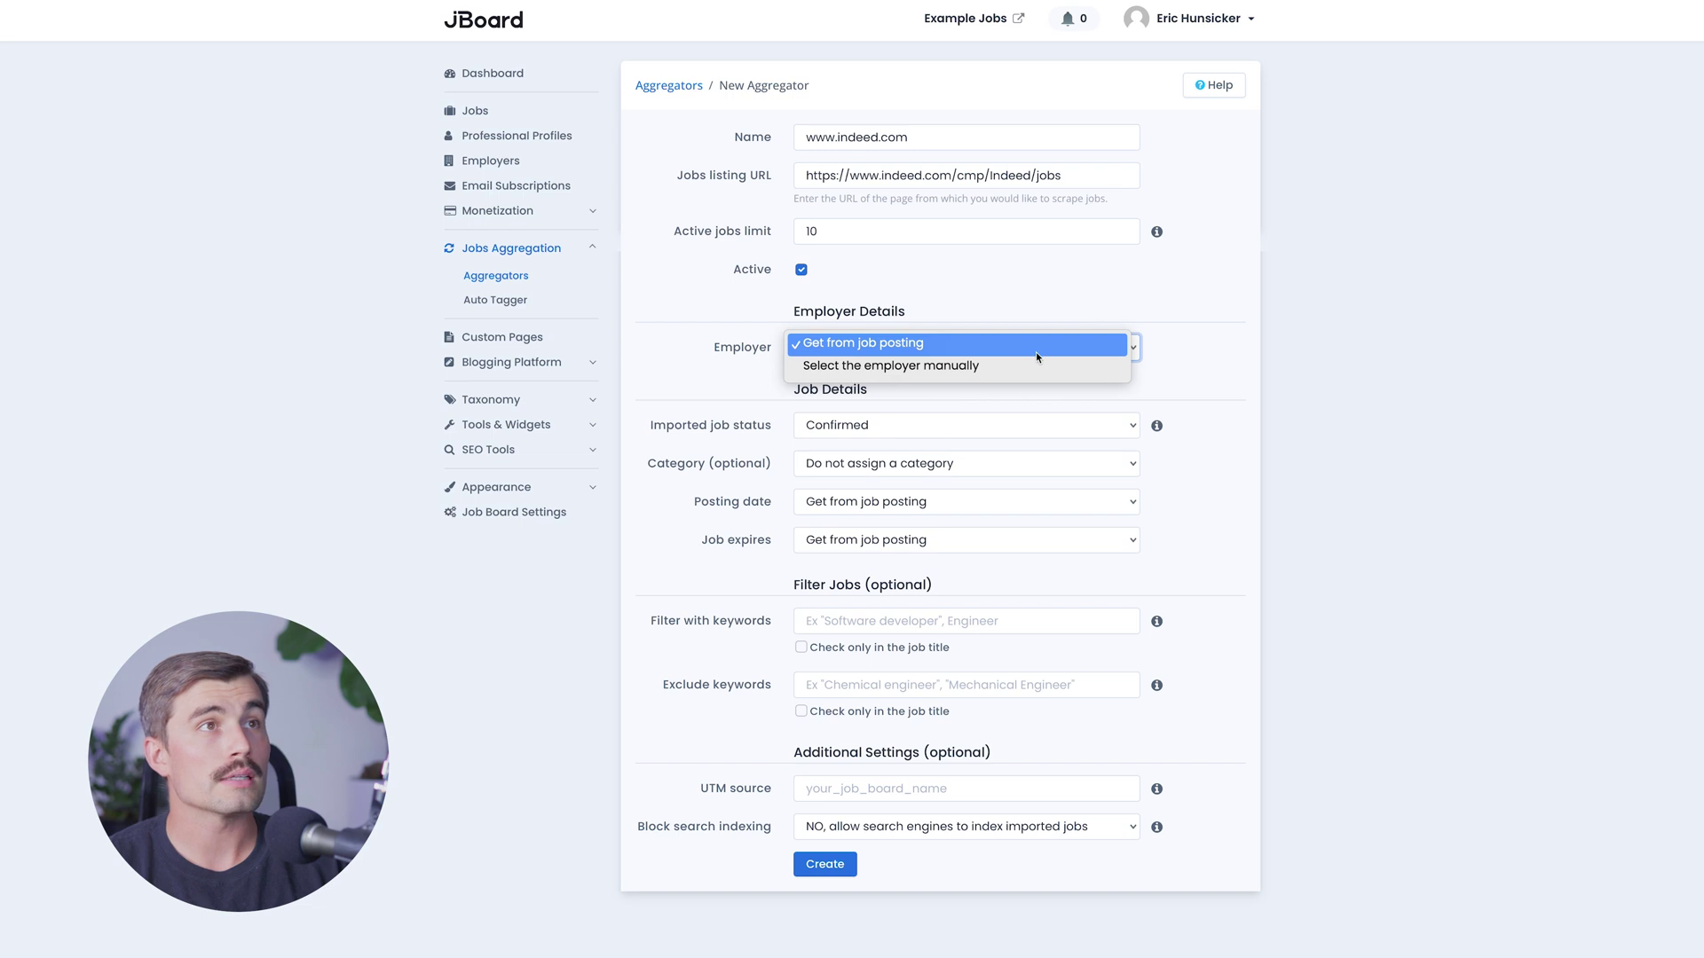
left_click(1036, 351)
key("Tab")
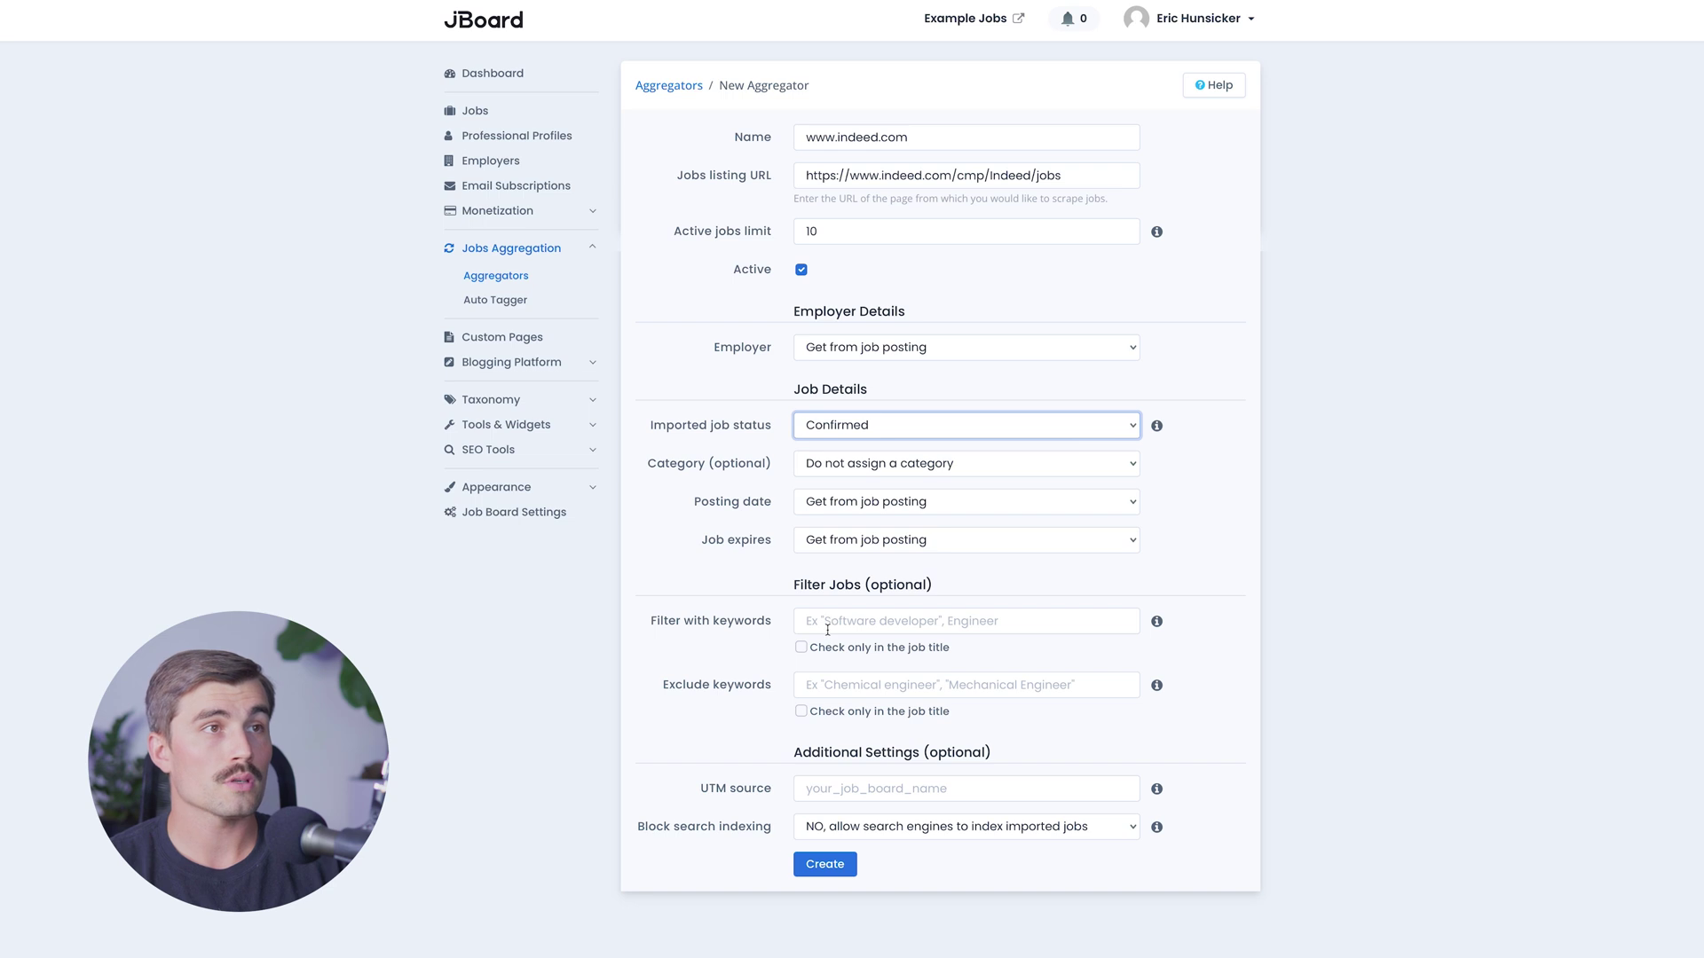
Leave both keyword filters empty and create the aggregator.
left_click(959, 620)
left_click(733, 698)
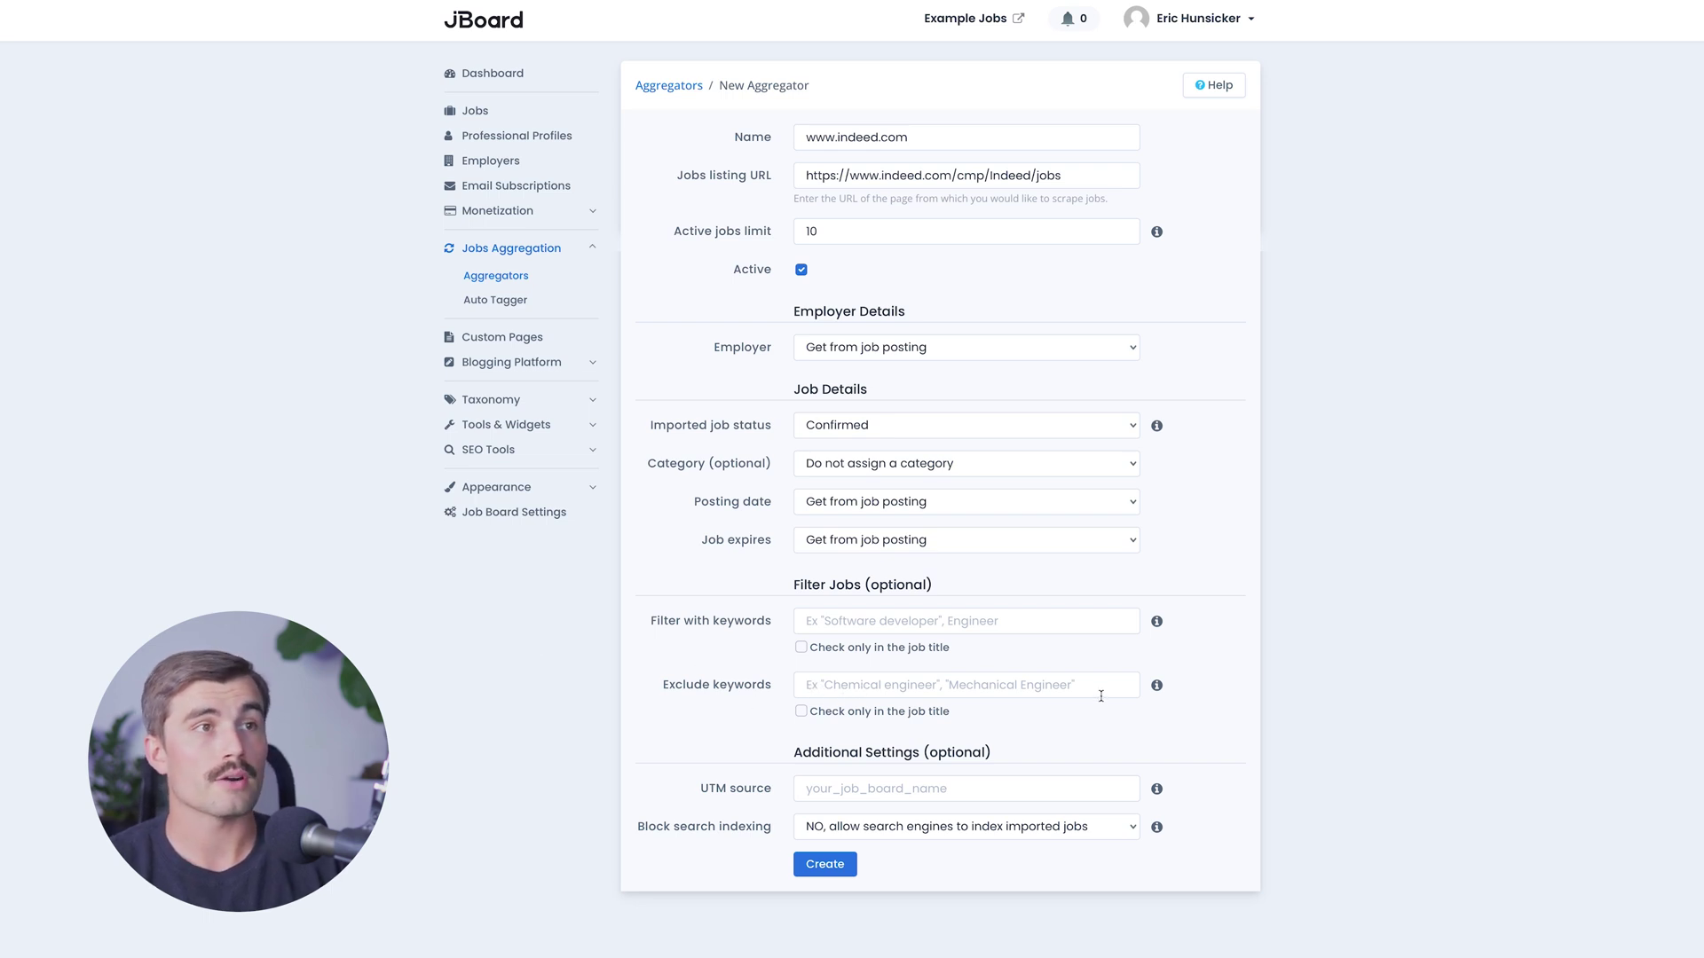
left_click(819, 867)
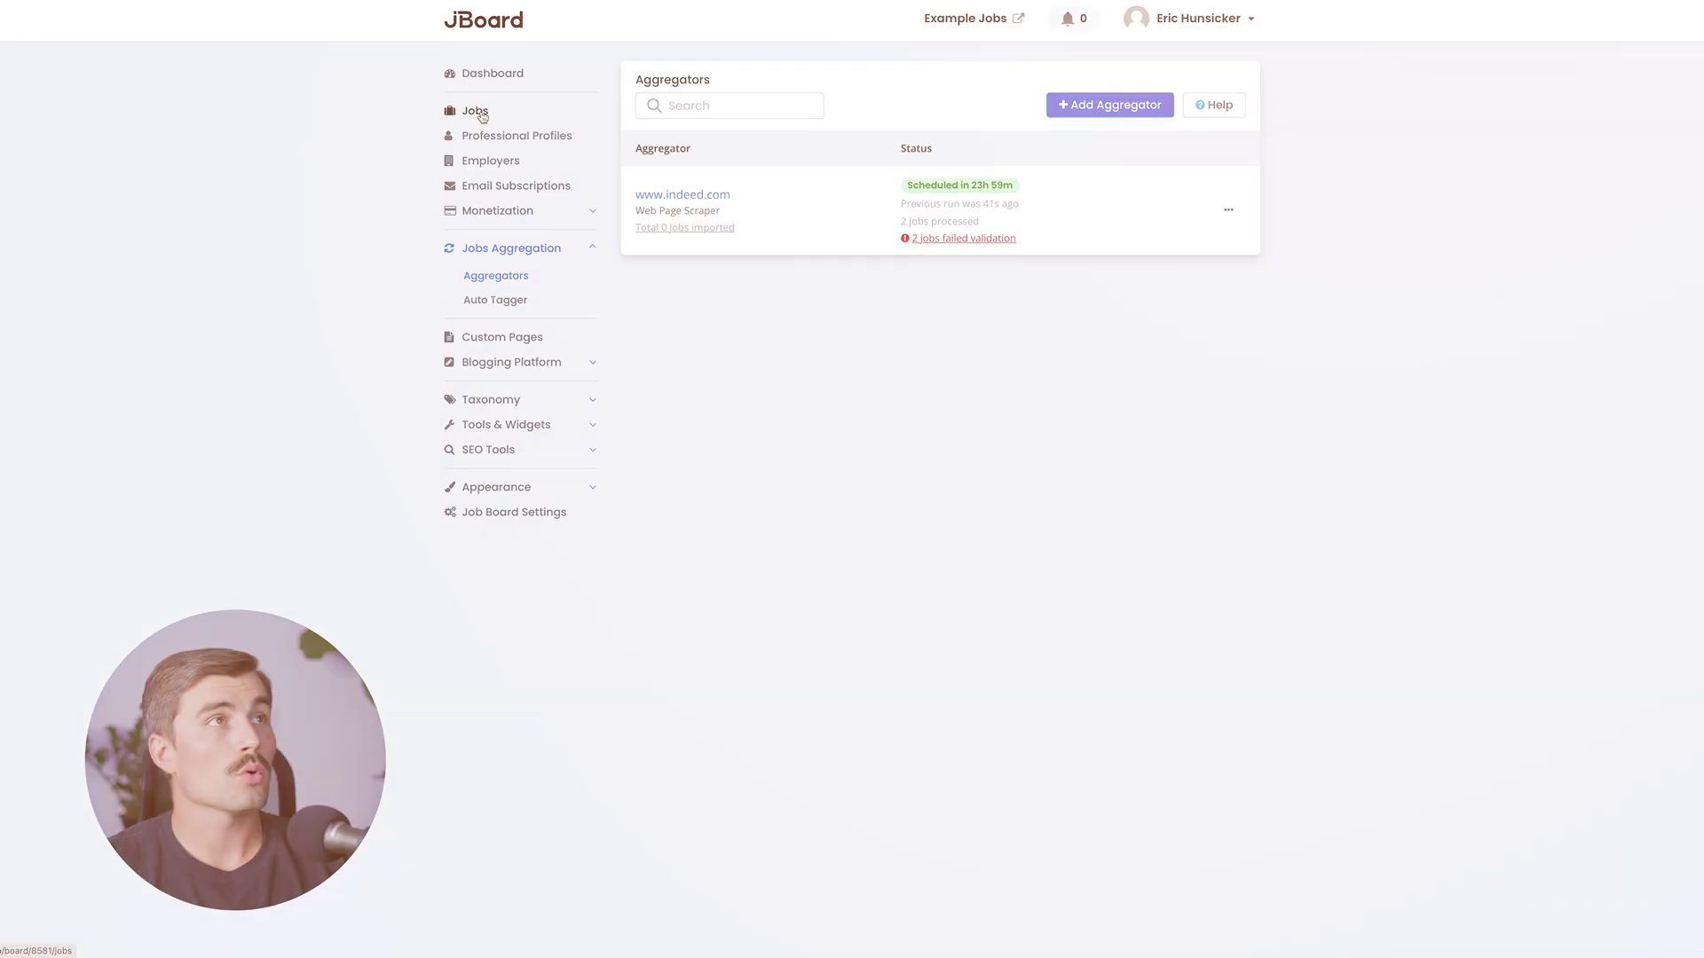
Start a new job posting with the status Confirmed and the job title "CEO".
left_click(476, 110)
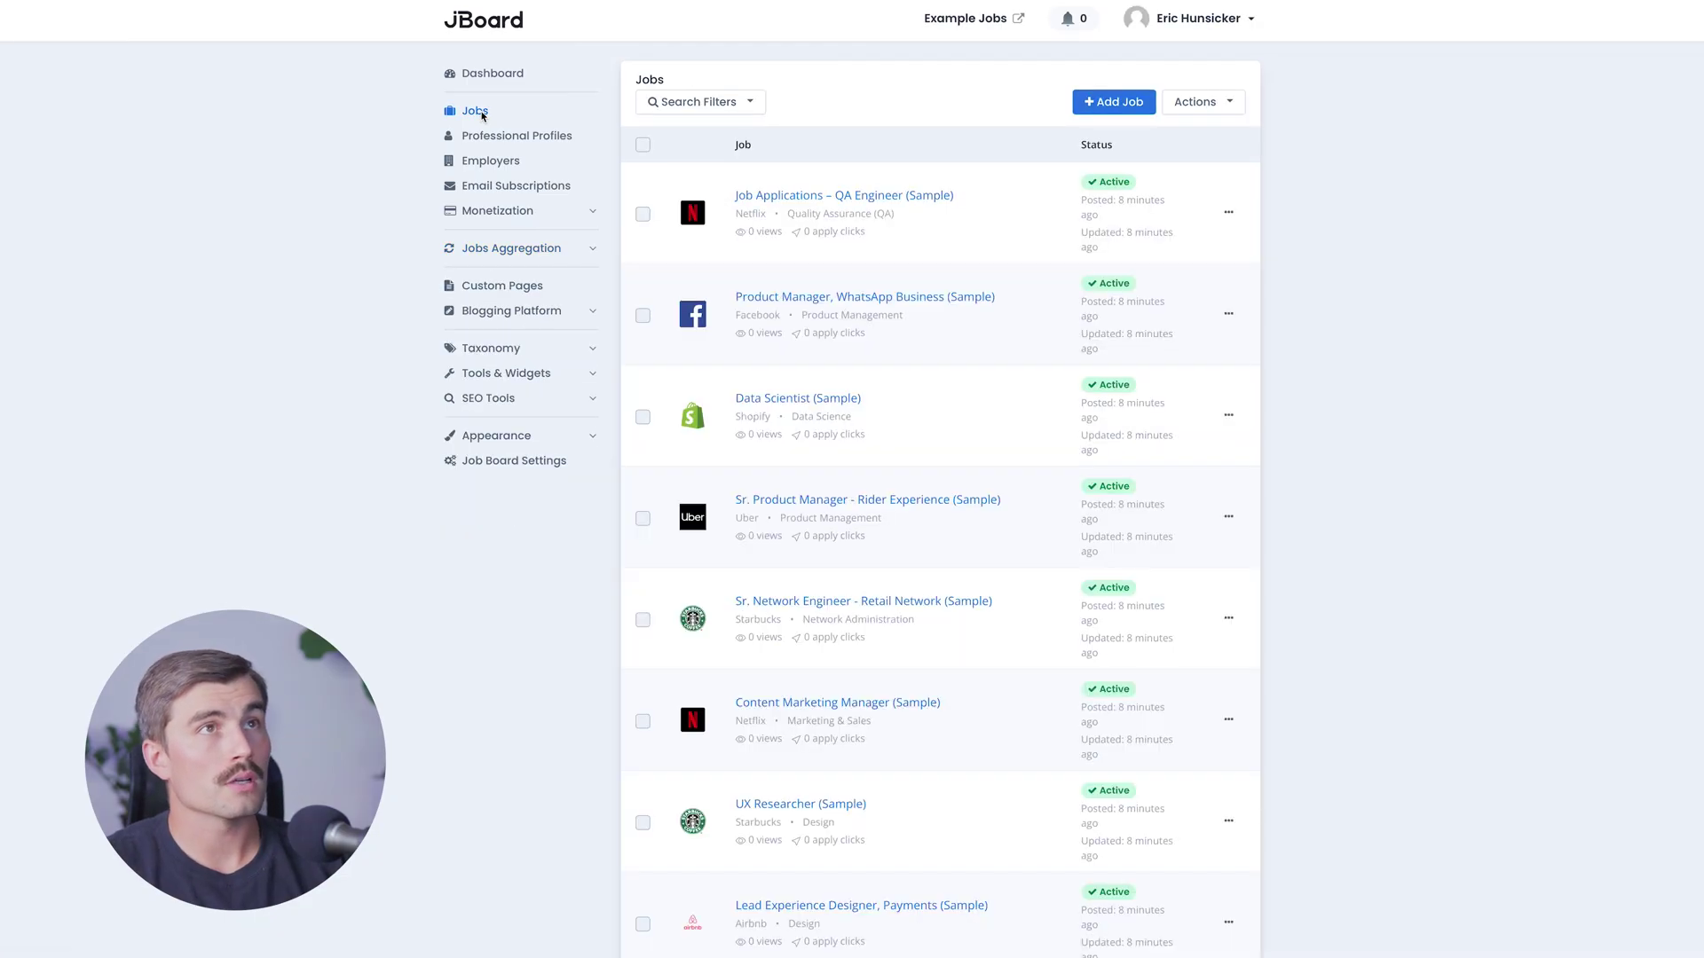
left_click(1103, 105)
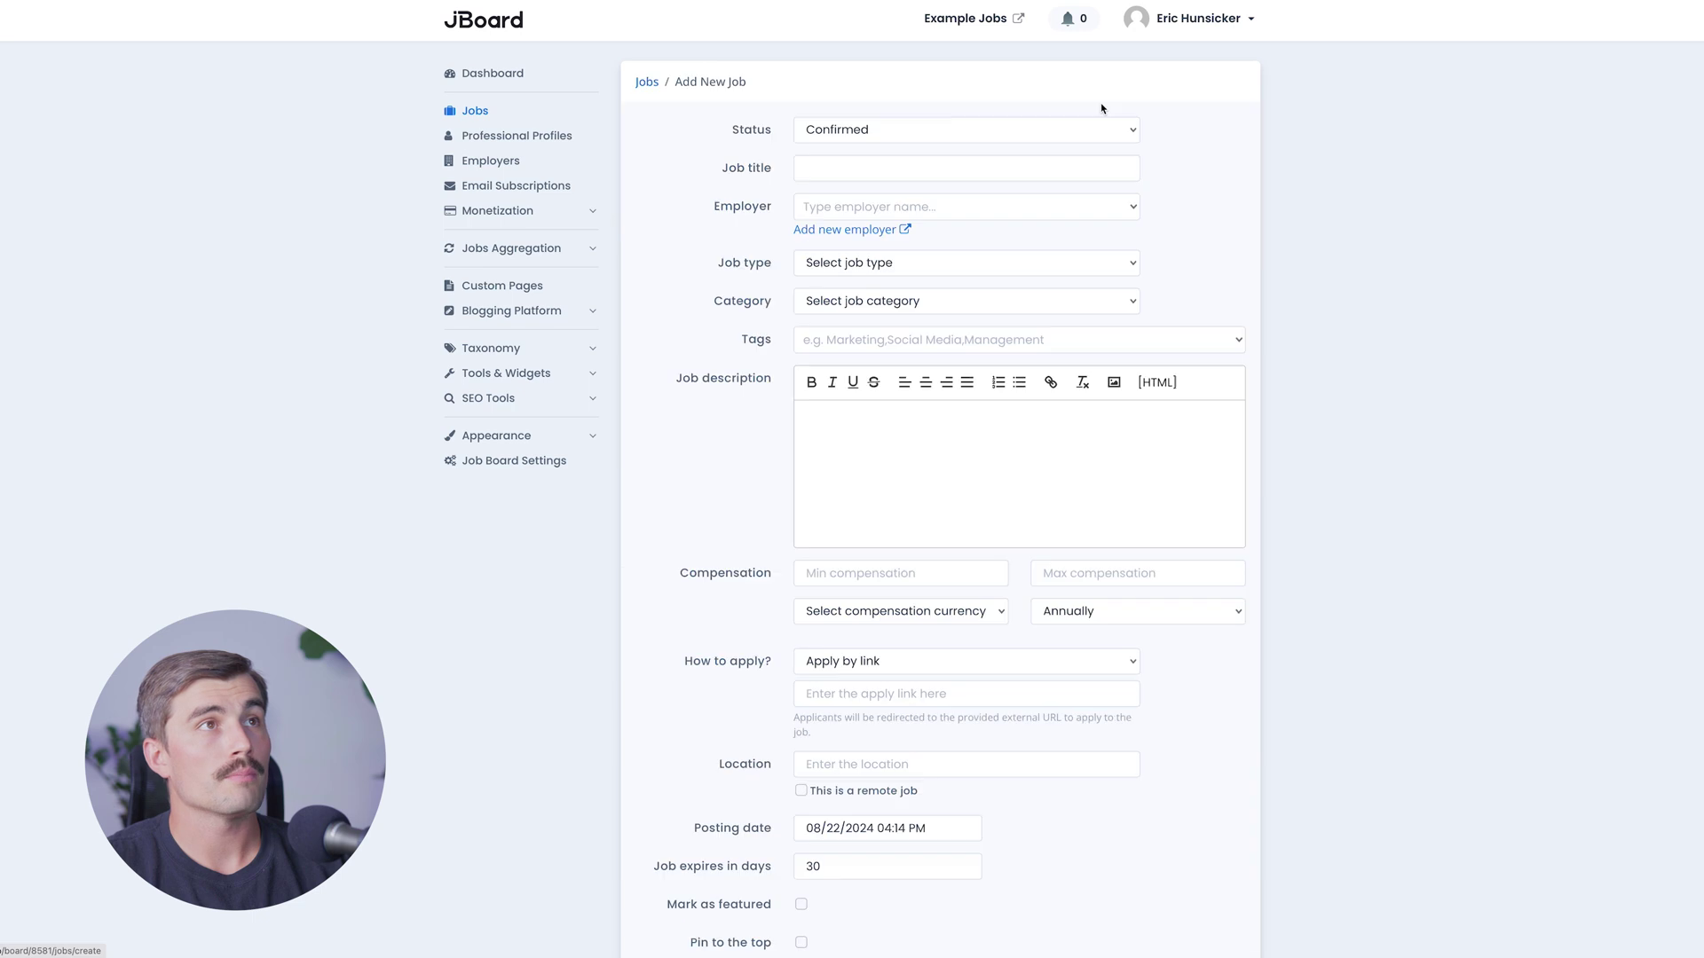
left_click(962, 133)
left_click(962, 133)
left_click(924, 173)
type("CEO")
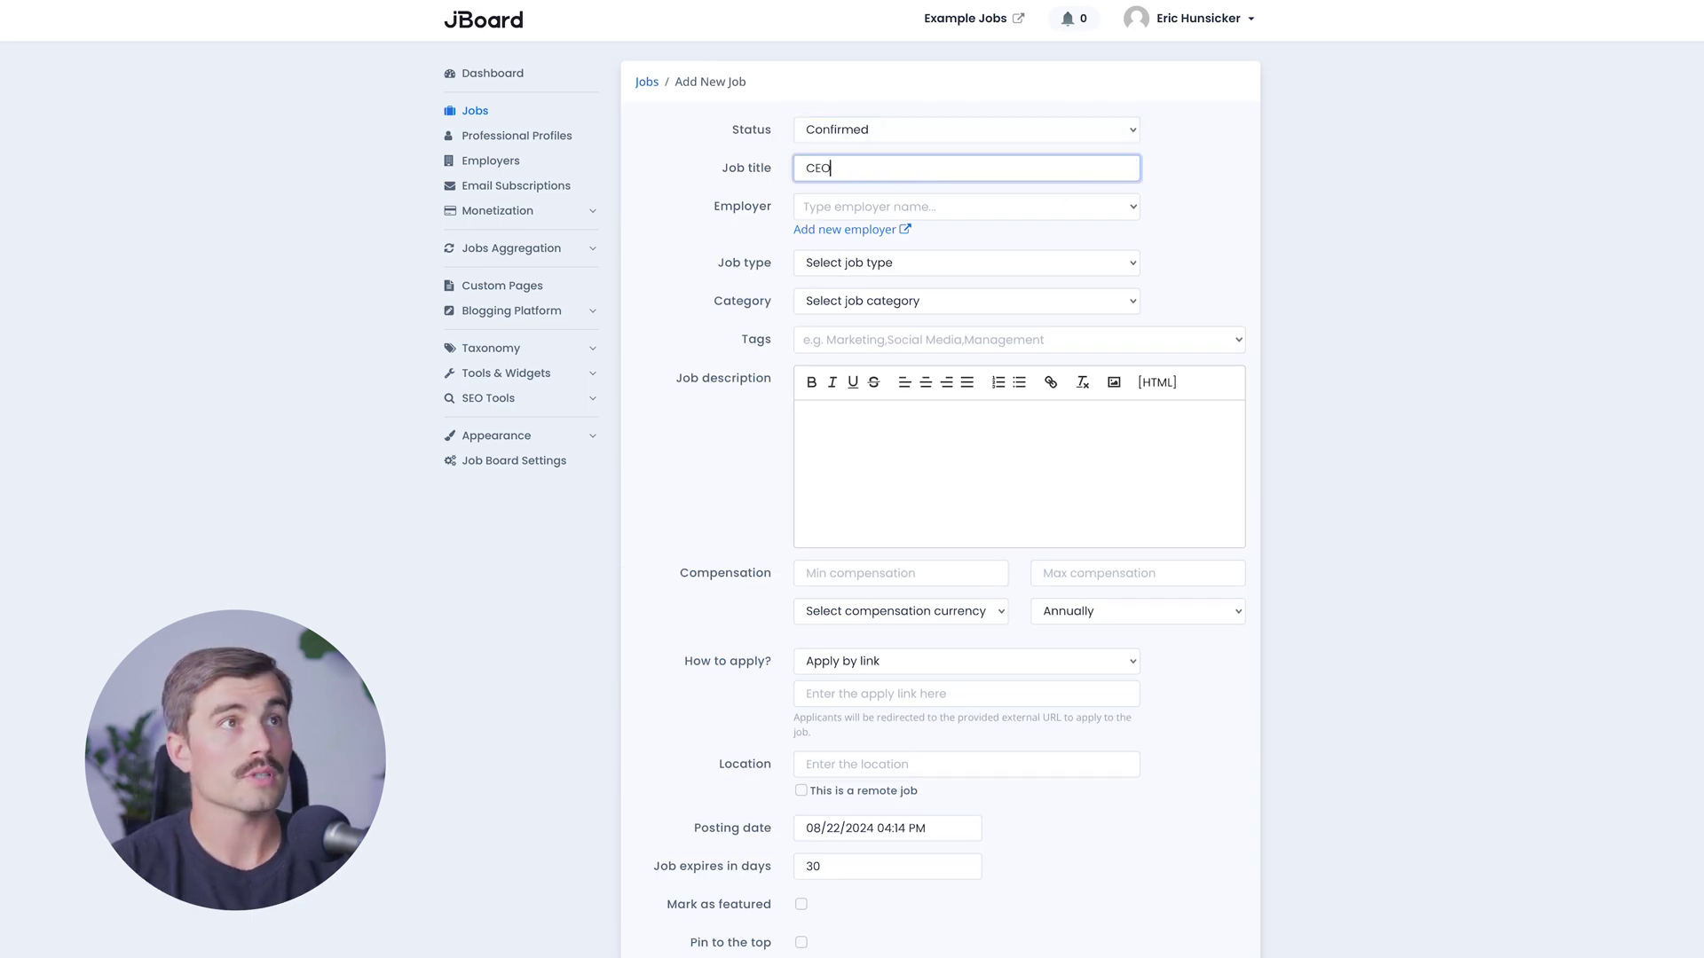
Set the job's employer to Uber, its type to Full-time and its category to Other.
left_click(962, 206)
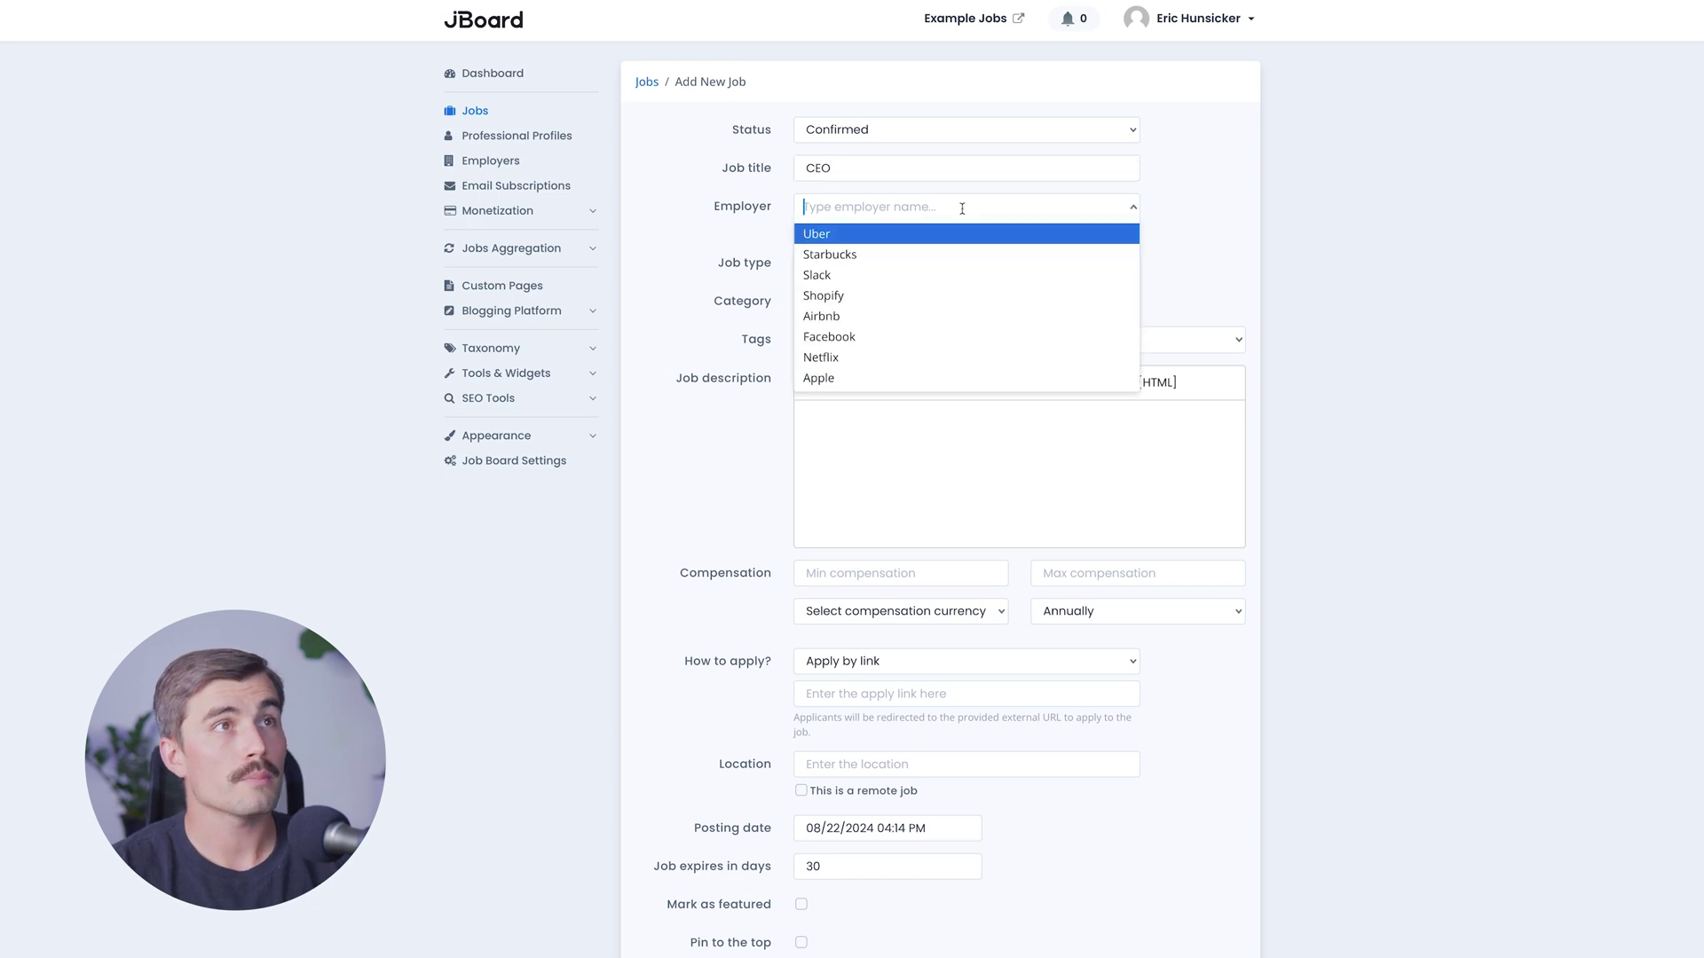
left_click(862, 238)
left_click(968, 264)
left_click(948, 279)
left_click(946, 307)
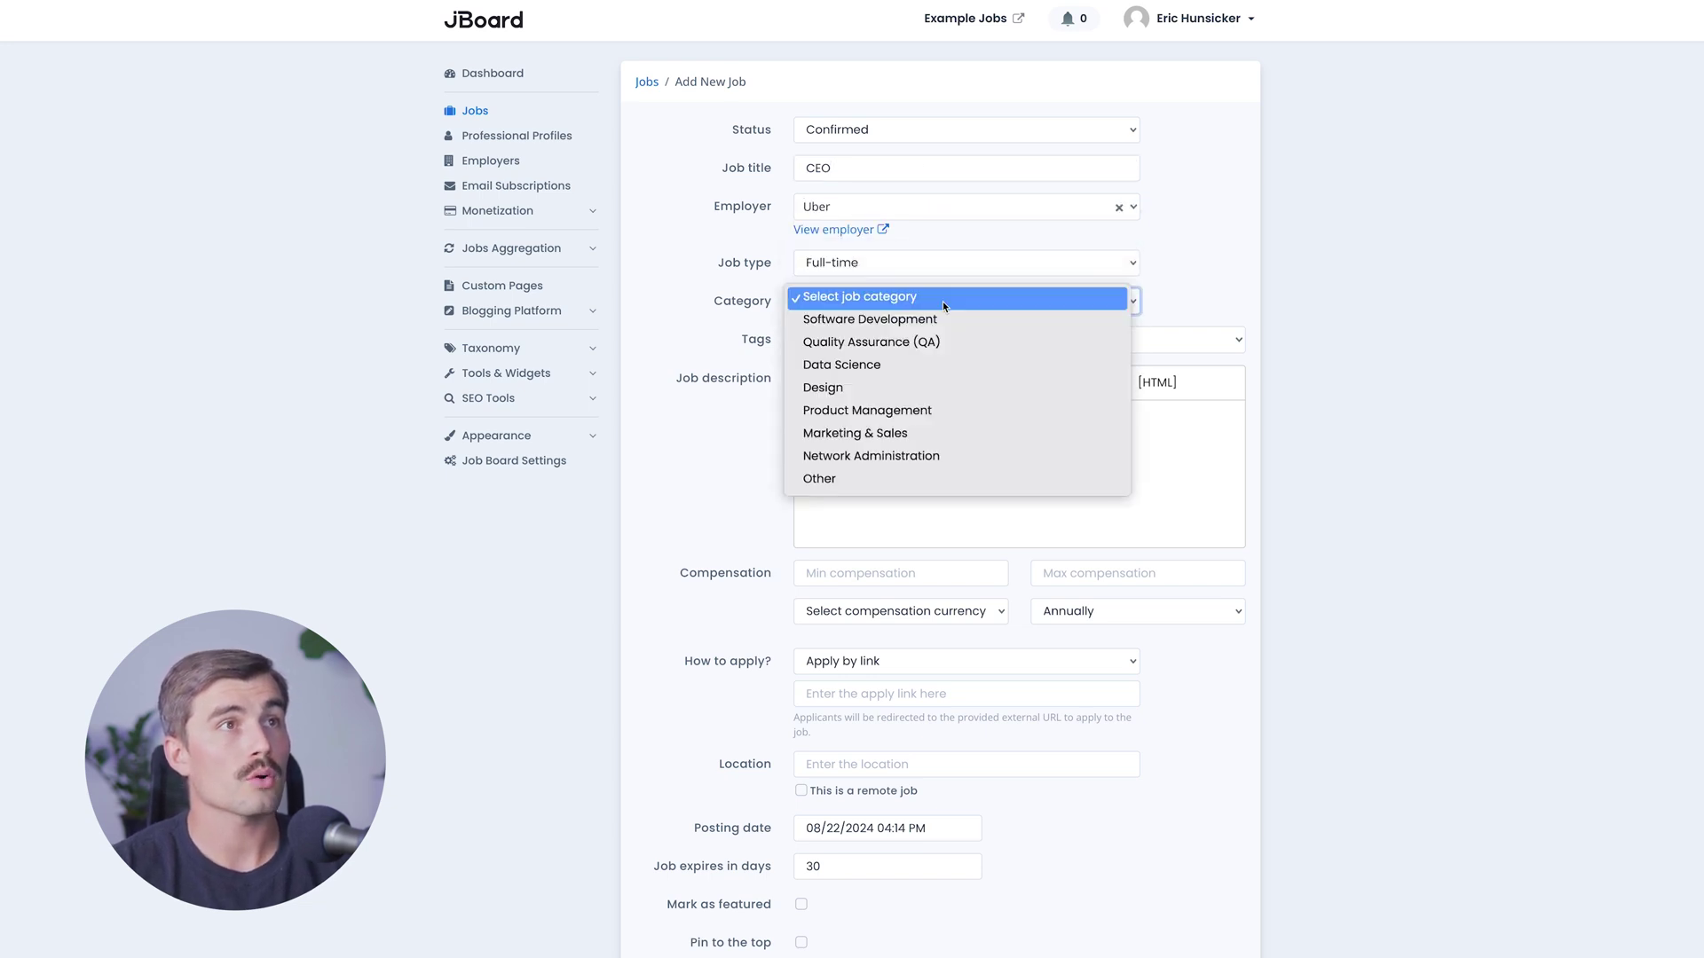
left_click(938, 475)
Leave the tags empty and enter the job description "This is the job for CEO.".
left_click(914, 342)
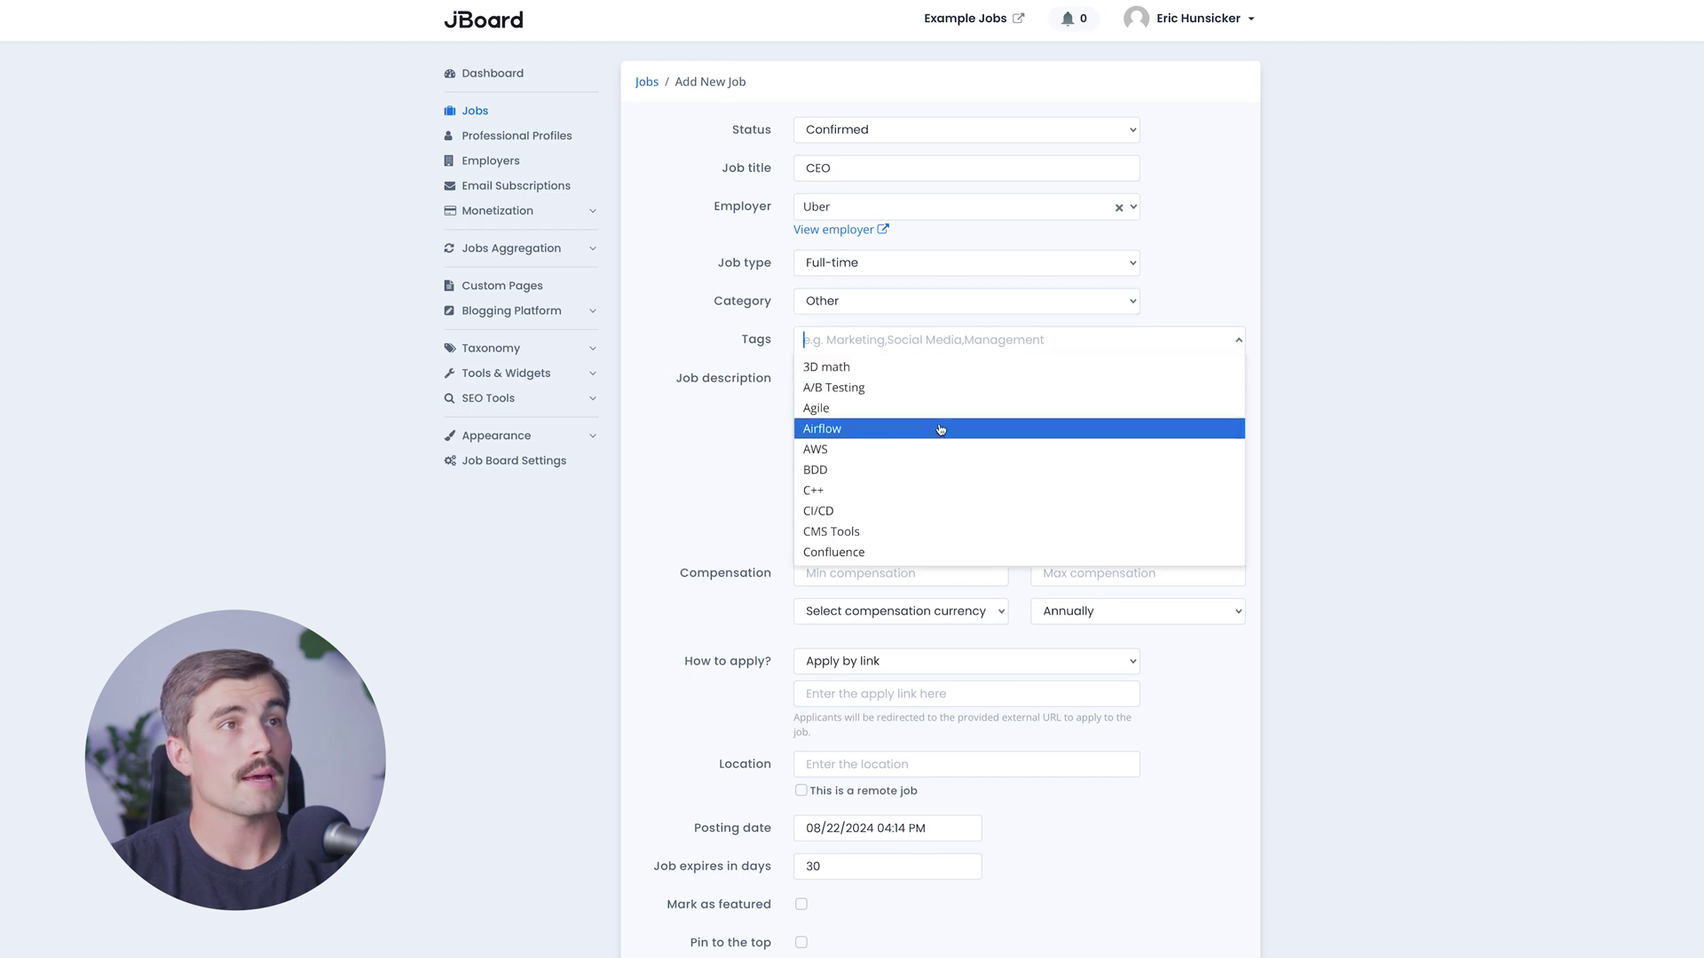
scroll(939, 435, "down", 1)
scroll(947, 423, "up", 1)
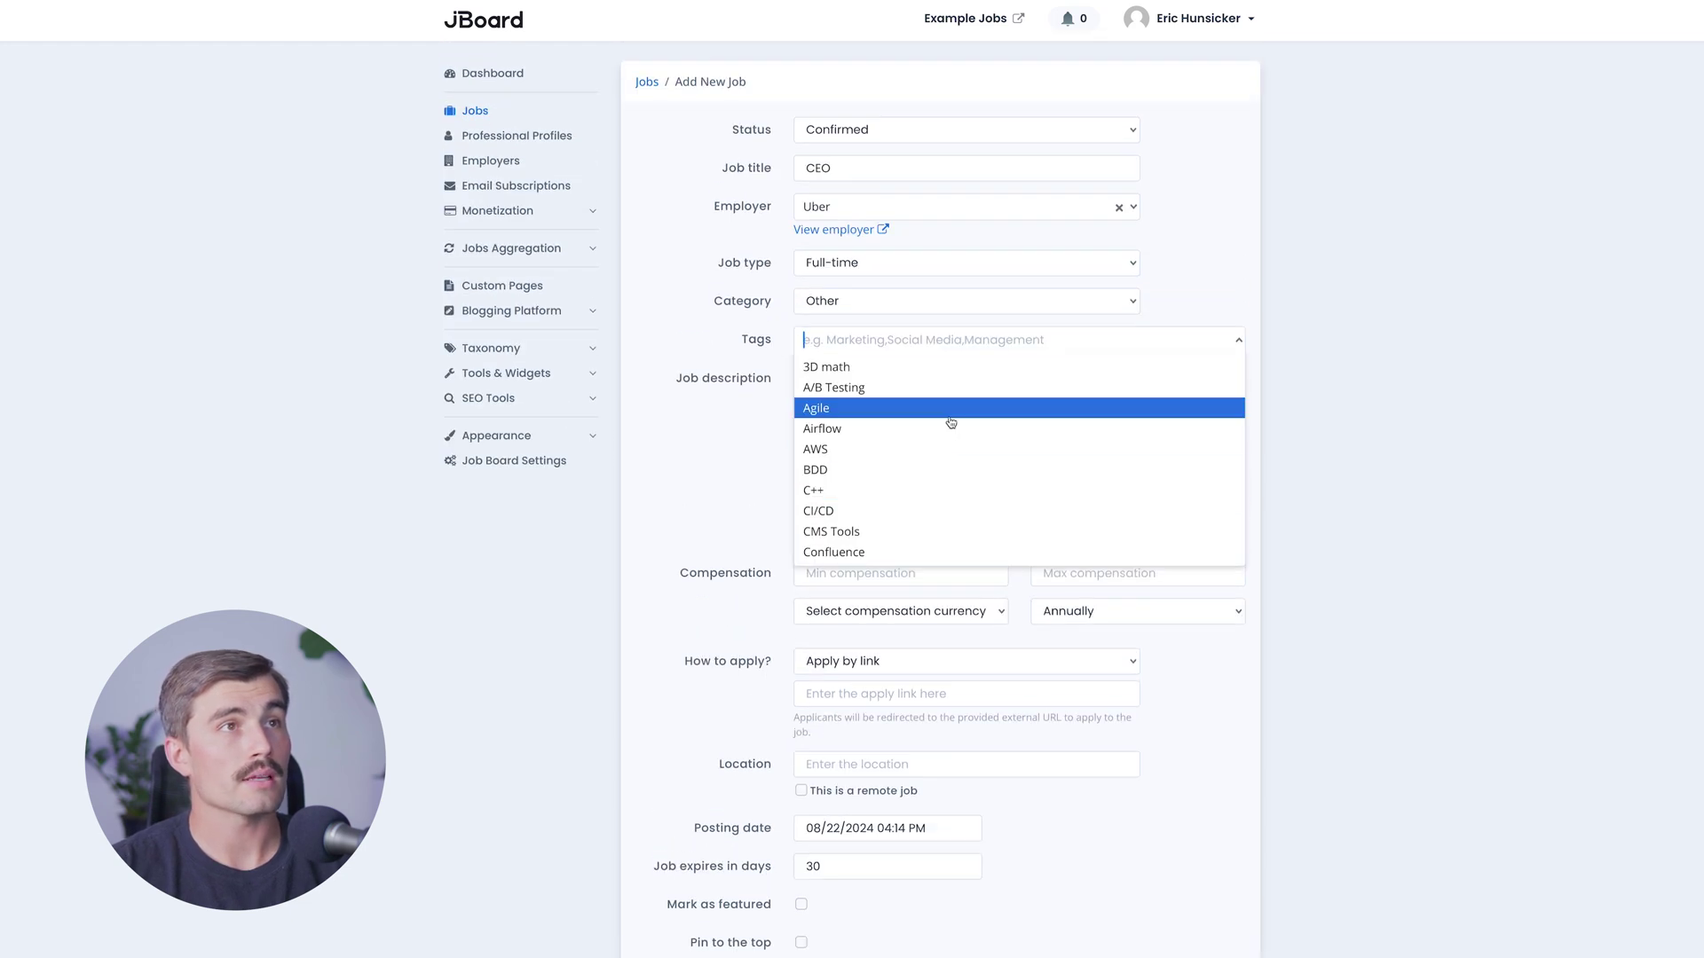
left_click(1593, 402)
left_click(1004, 427)
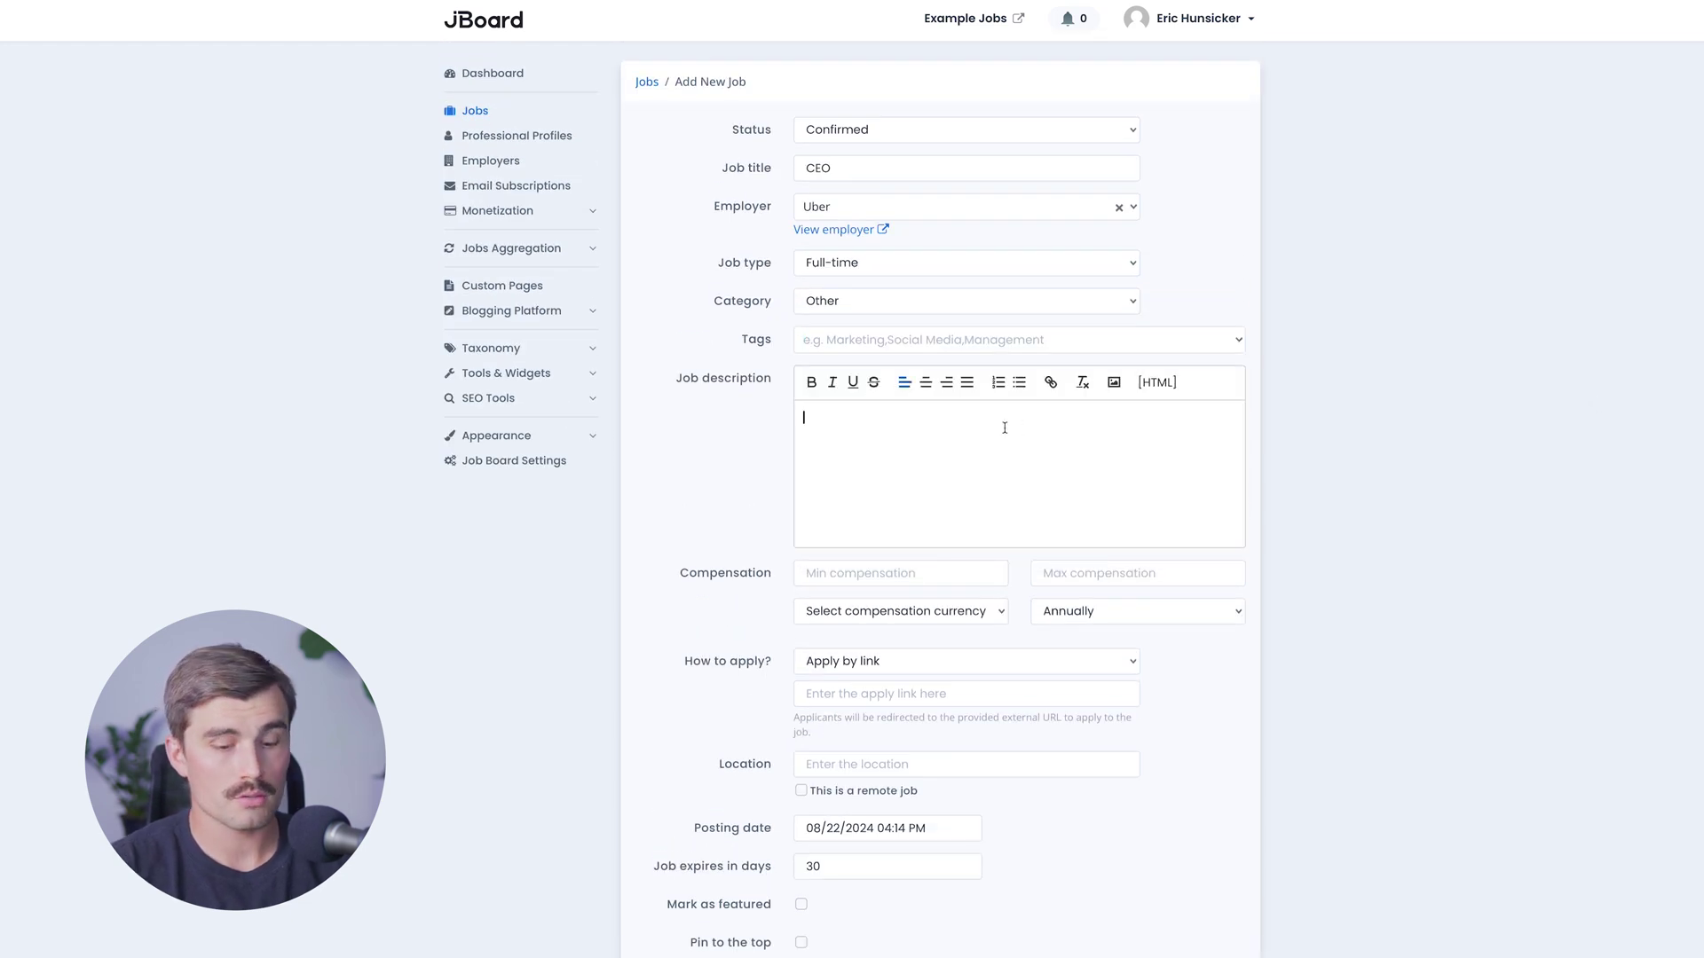
type("This is the job for CEO.")
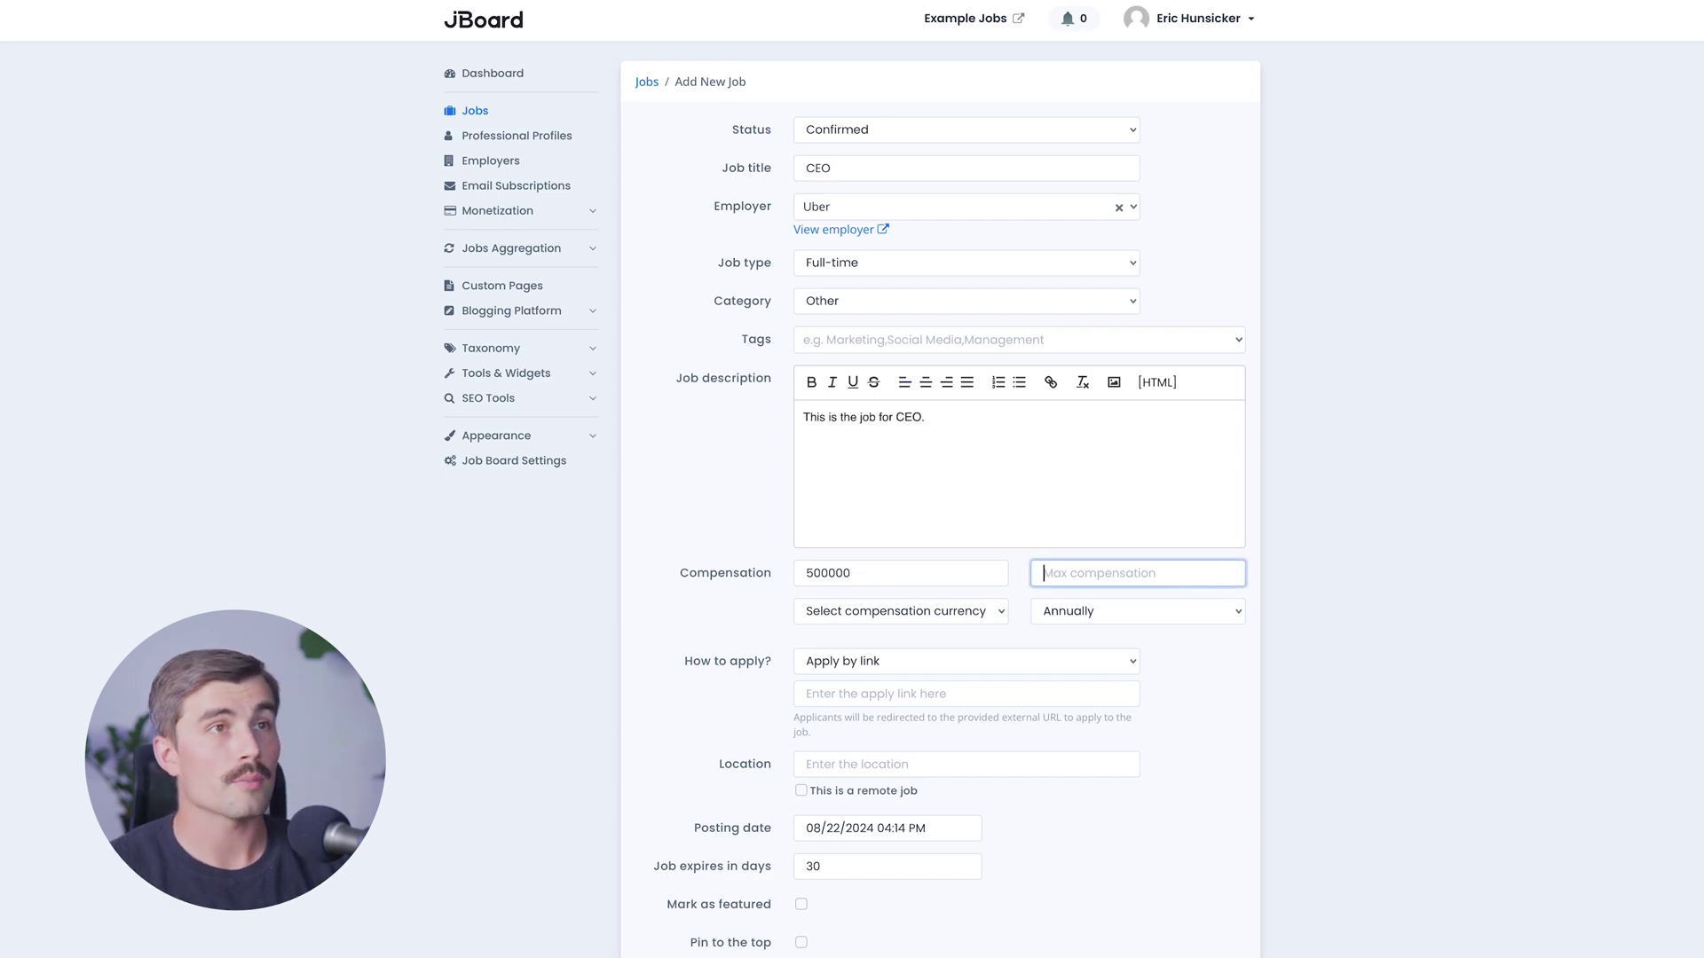
Set the job's compensation range to 500000 minimum and 1000000 maximum, paid annually.
type("1000000")
left_click(984, 612)
left_click(1185, 623)
left_click(1184, 621)
Keep "Apply by link" as the application method, leave the link and location text empty, and create the job.
scroll(885, 613, "down", 1)
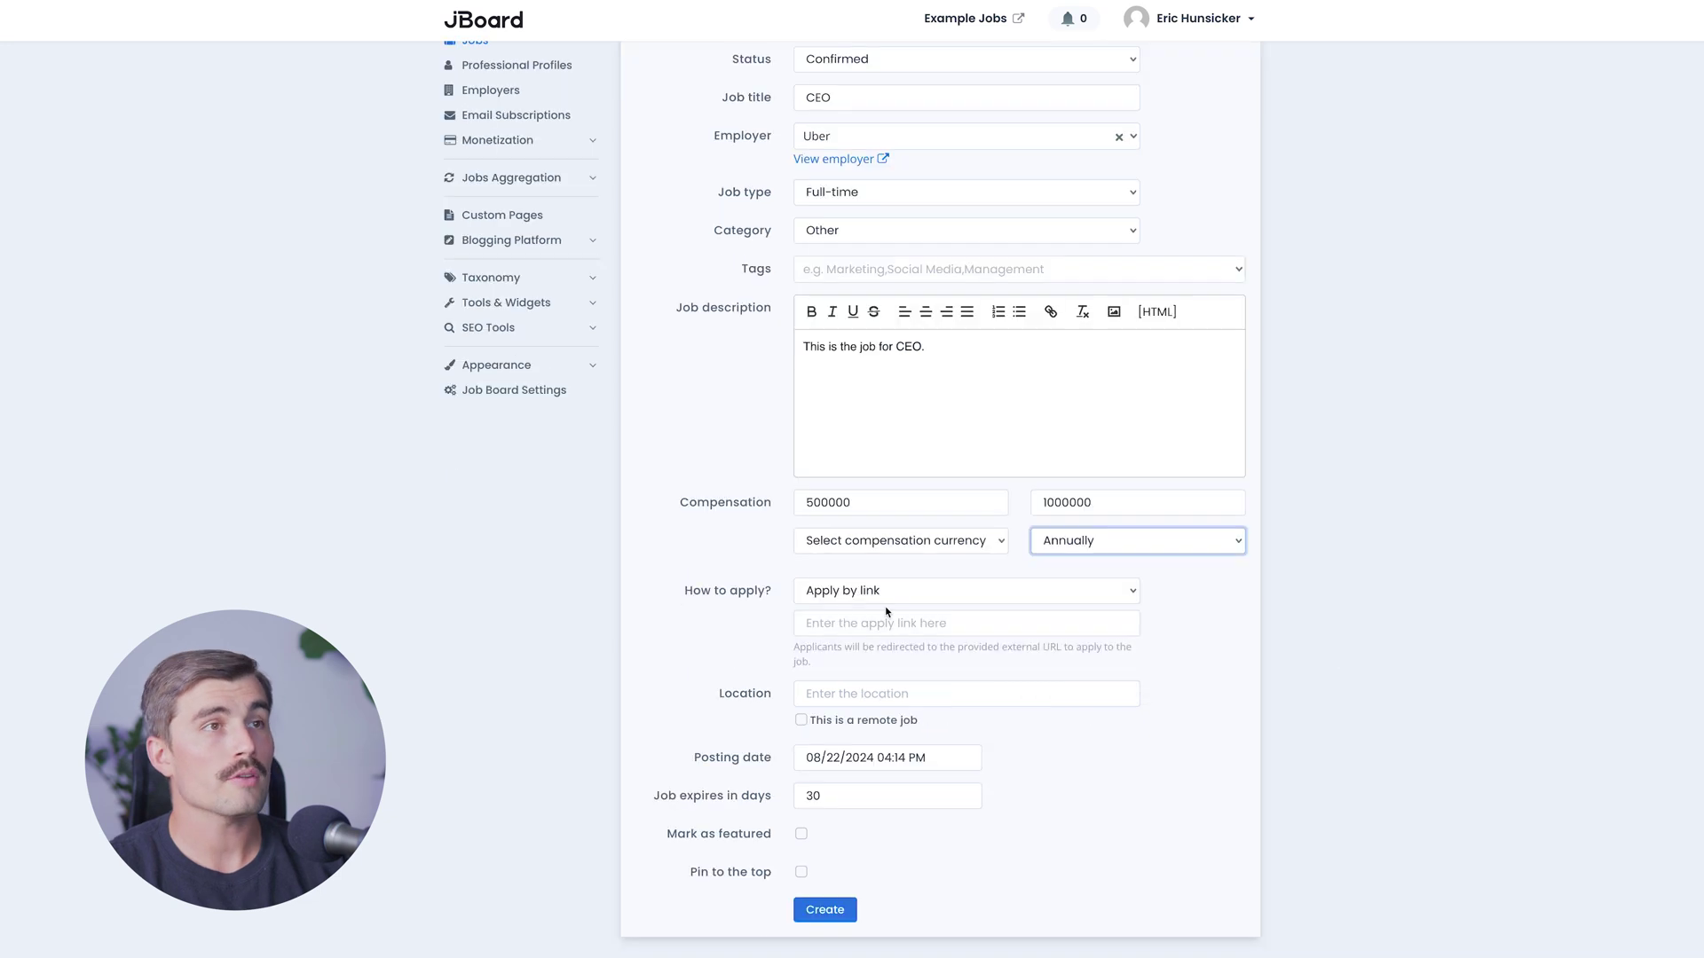
left_click(958, 592)
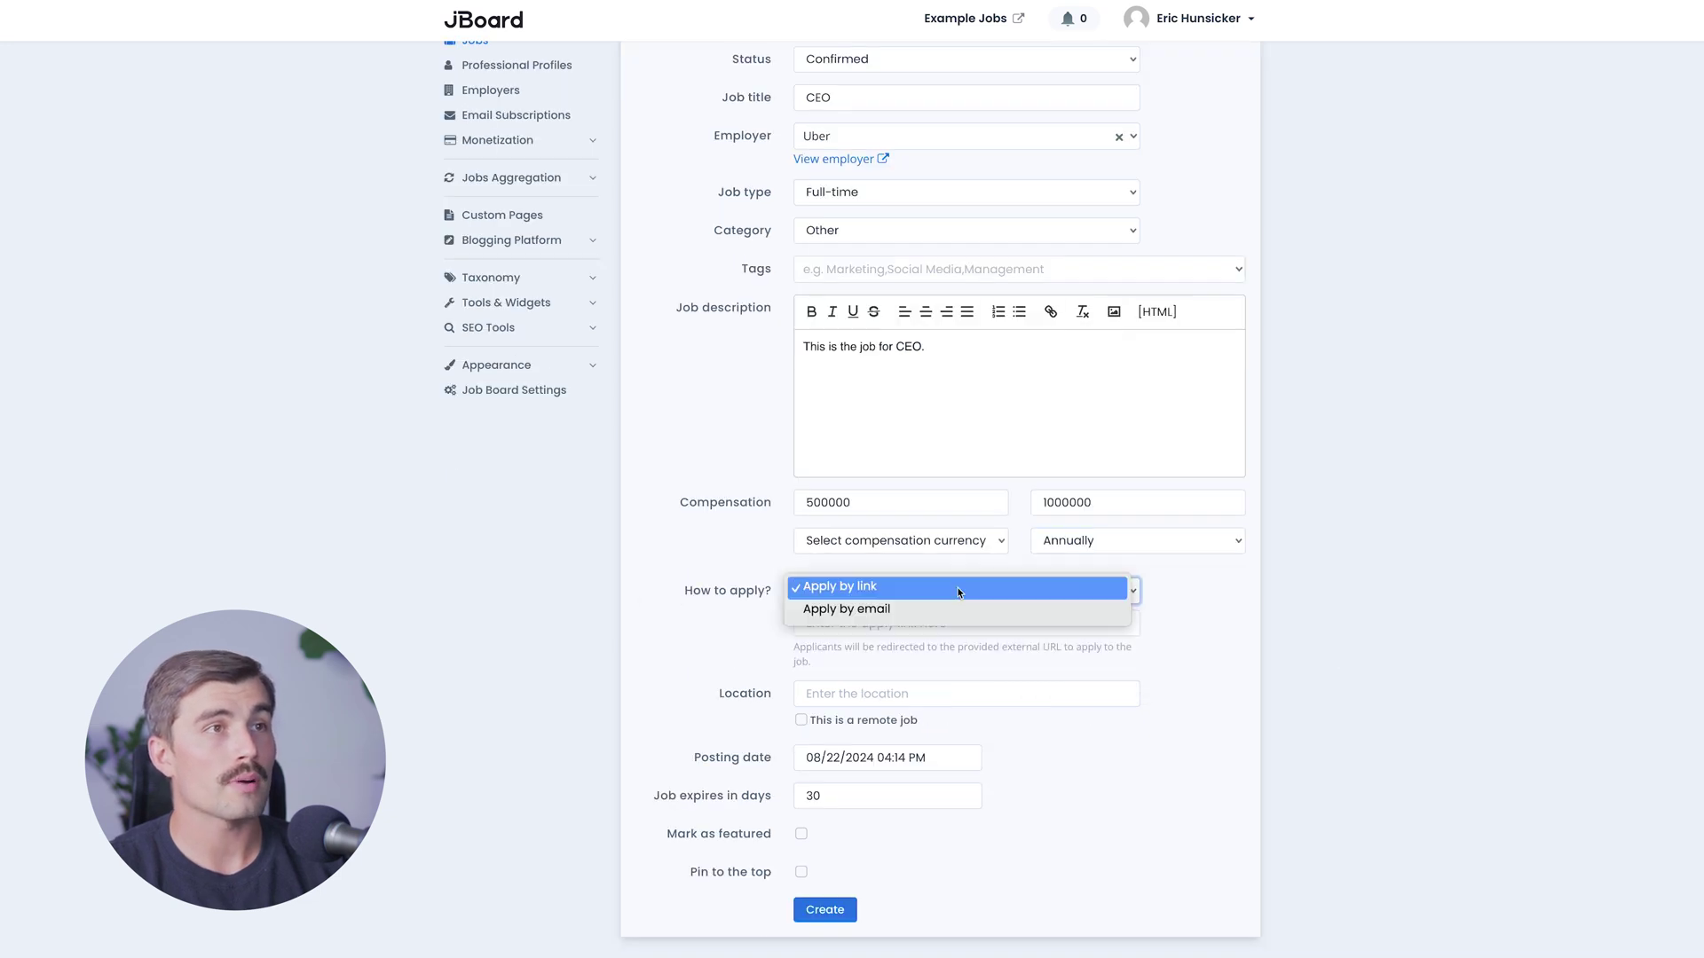
left_click(957, 589)
left_click(854, 621)
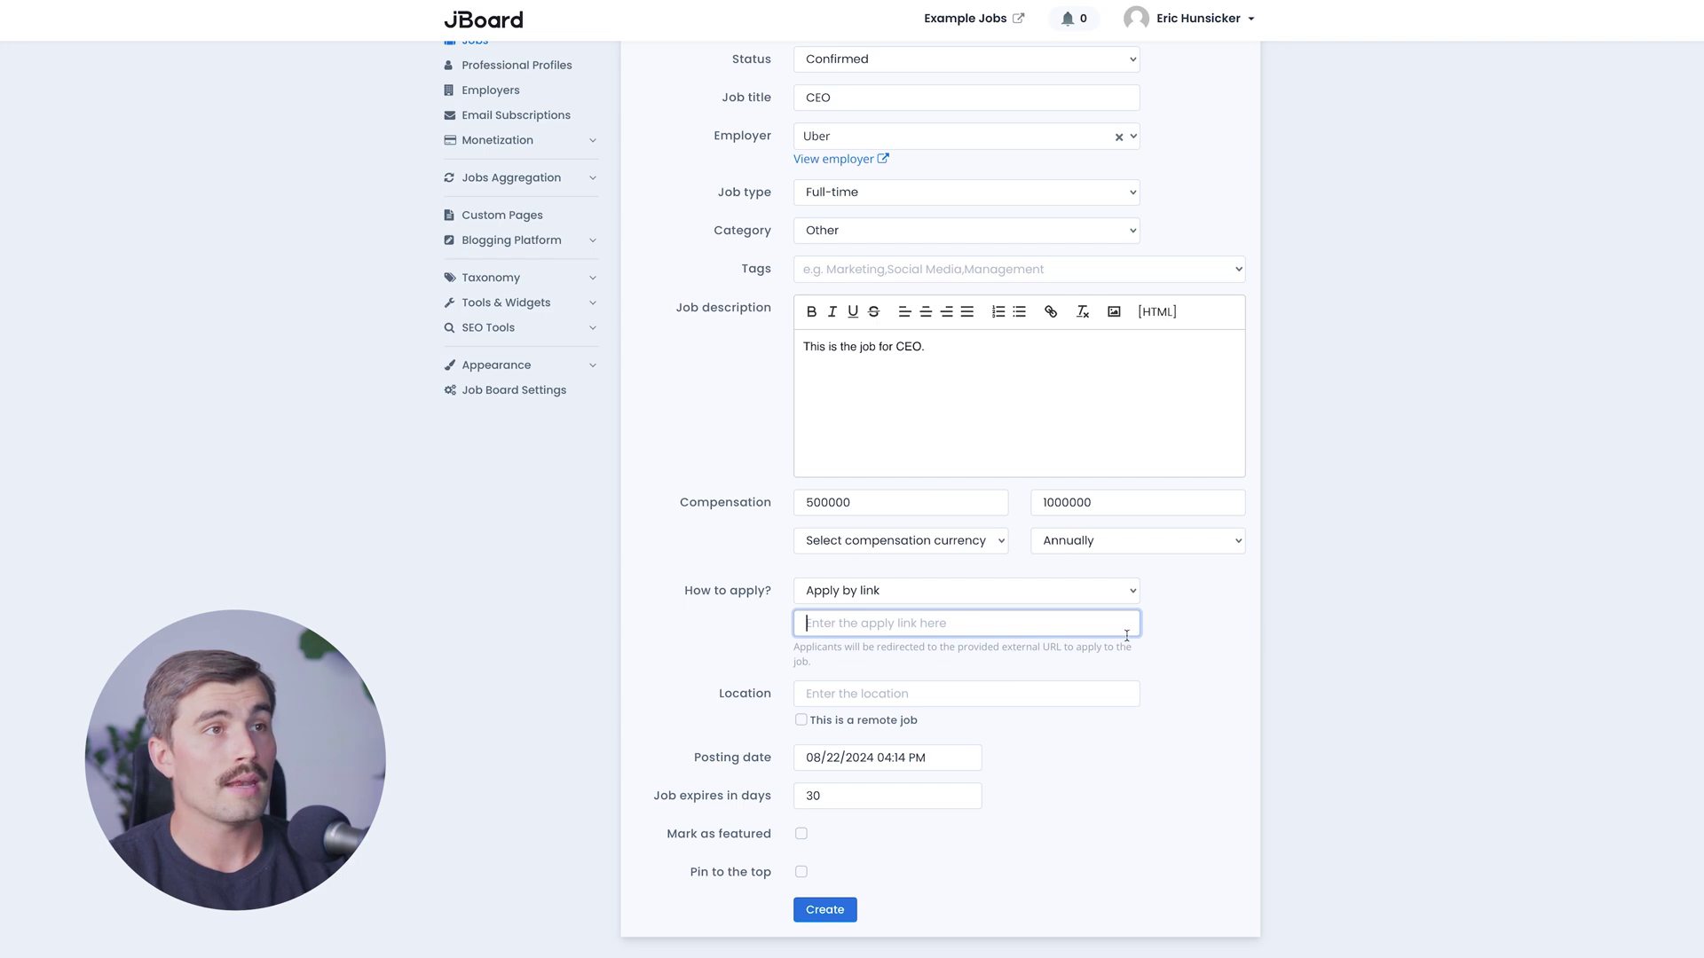
left_click(924, 694)
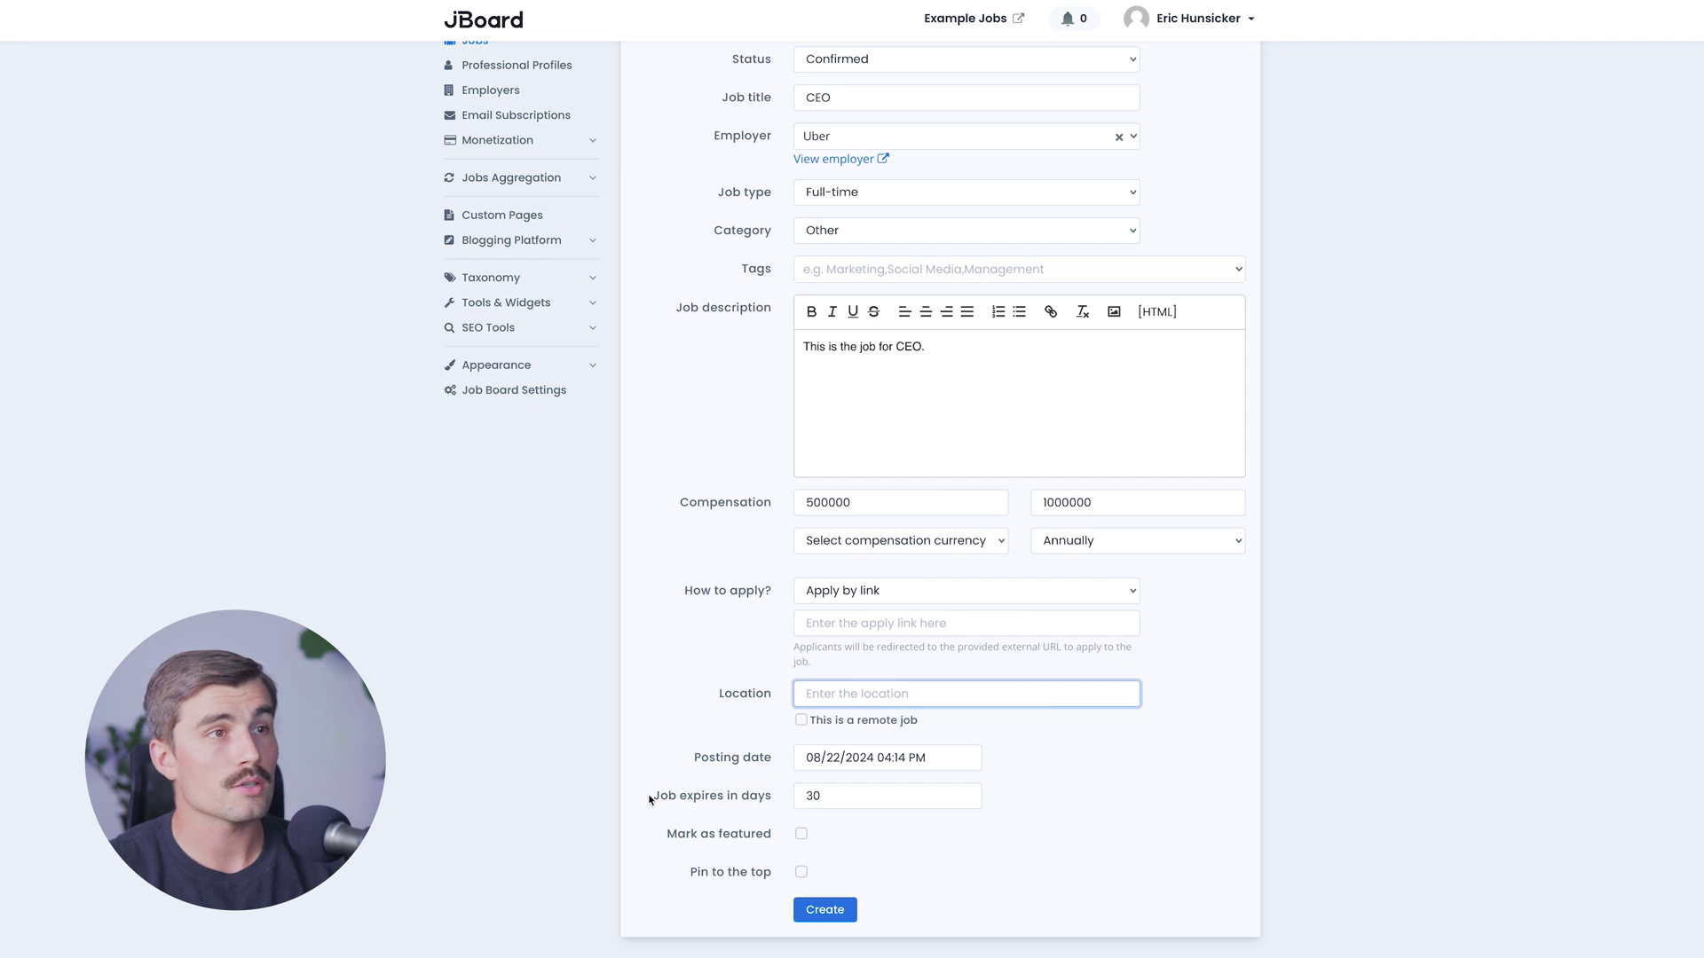
left_click(828, 910)
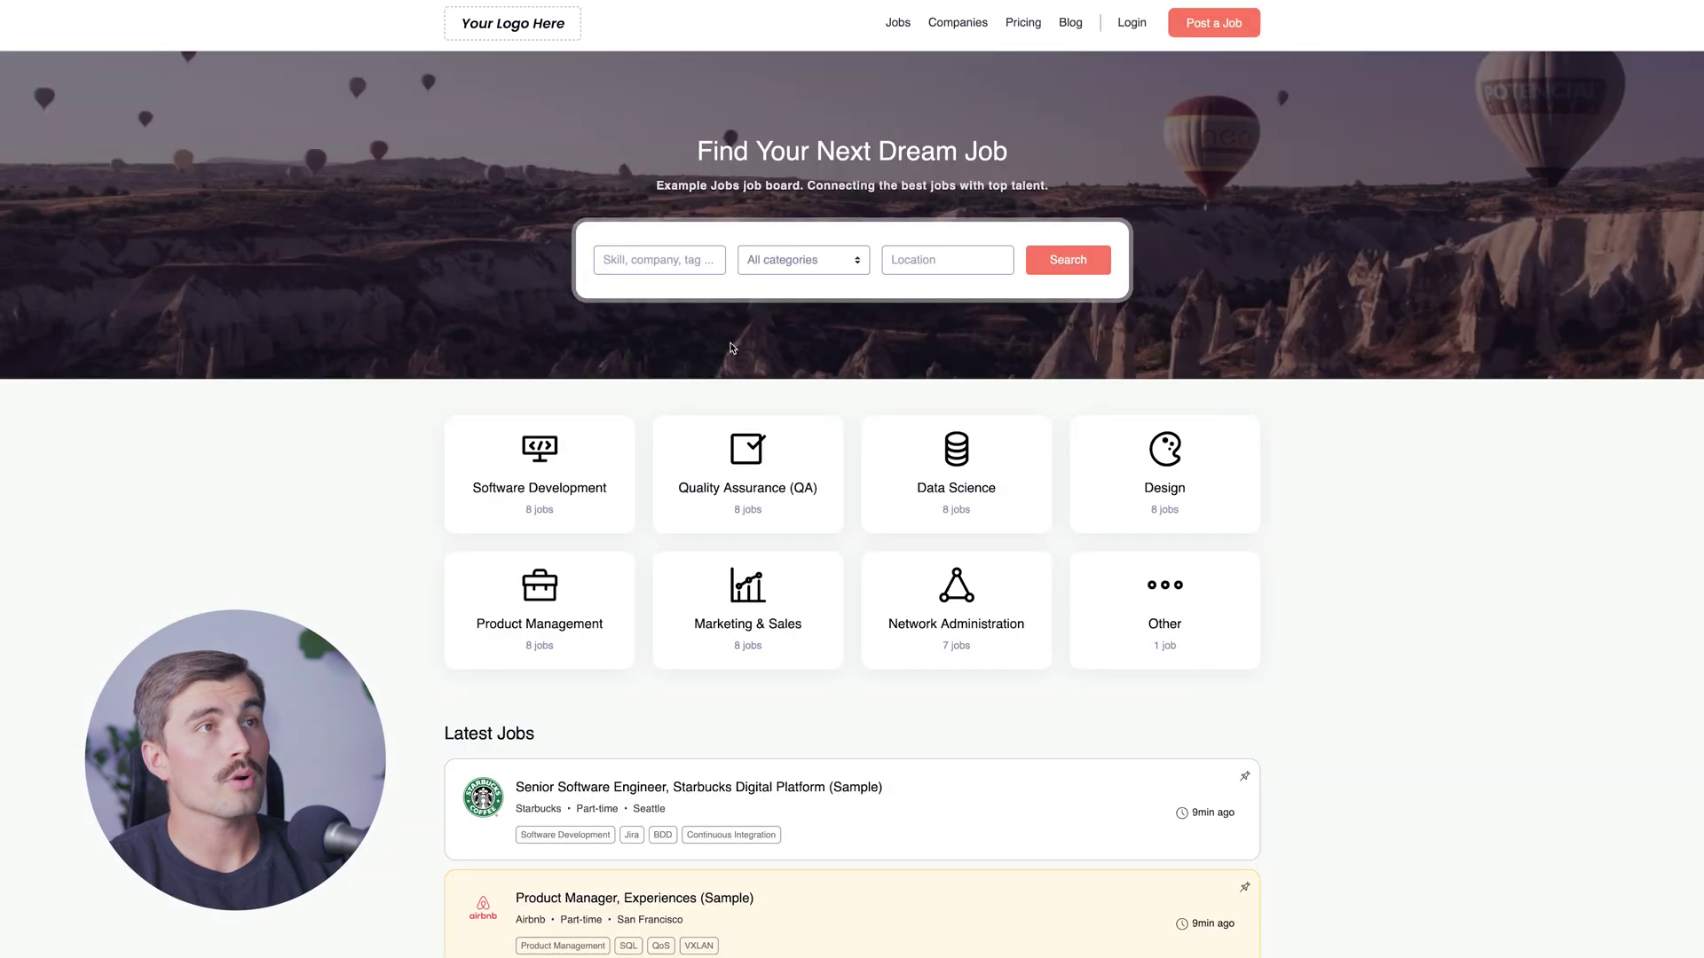
On the live job board, open the full list of jobs to check for the CEO listing.
scroll(426, 662, "down", 20)
scroll(278, 613, "down", 14)
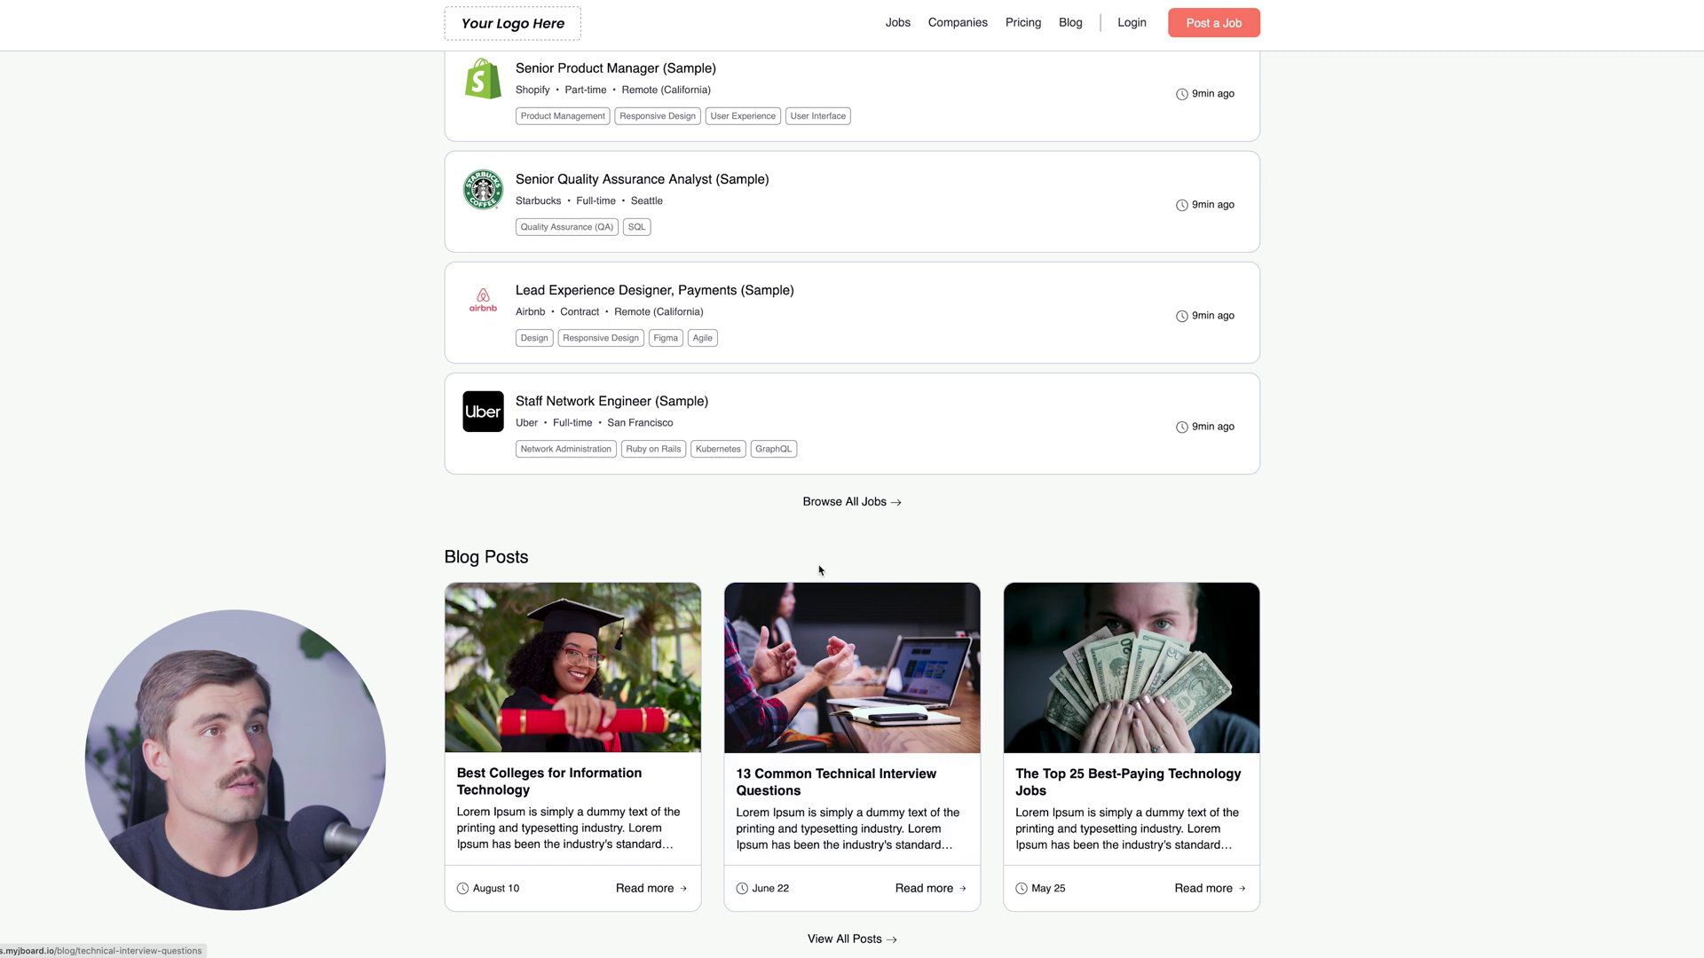
left_click(846, 501)
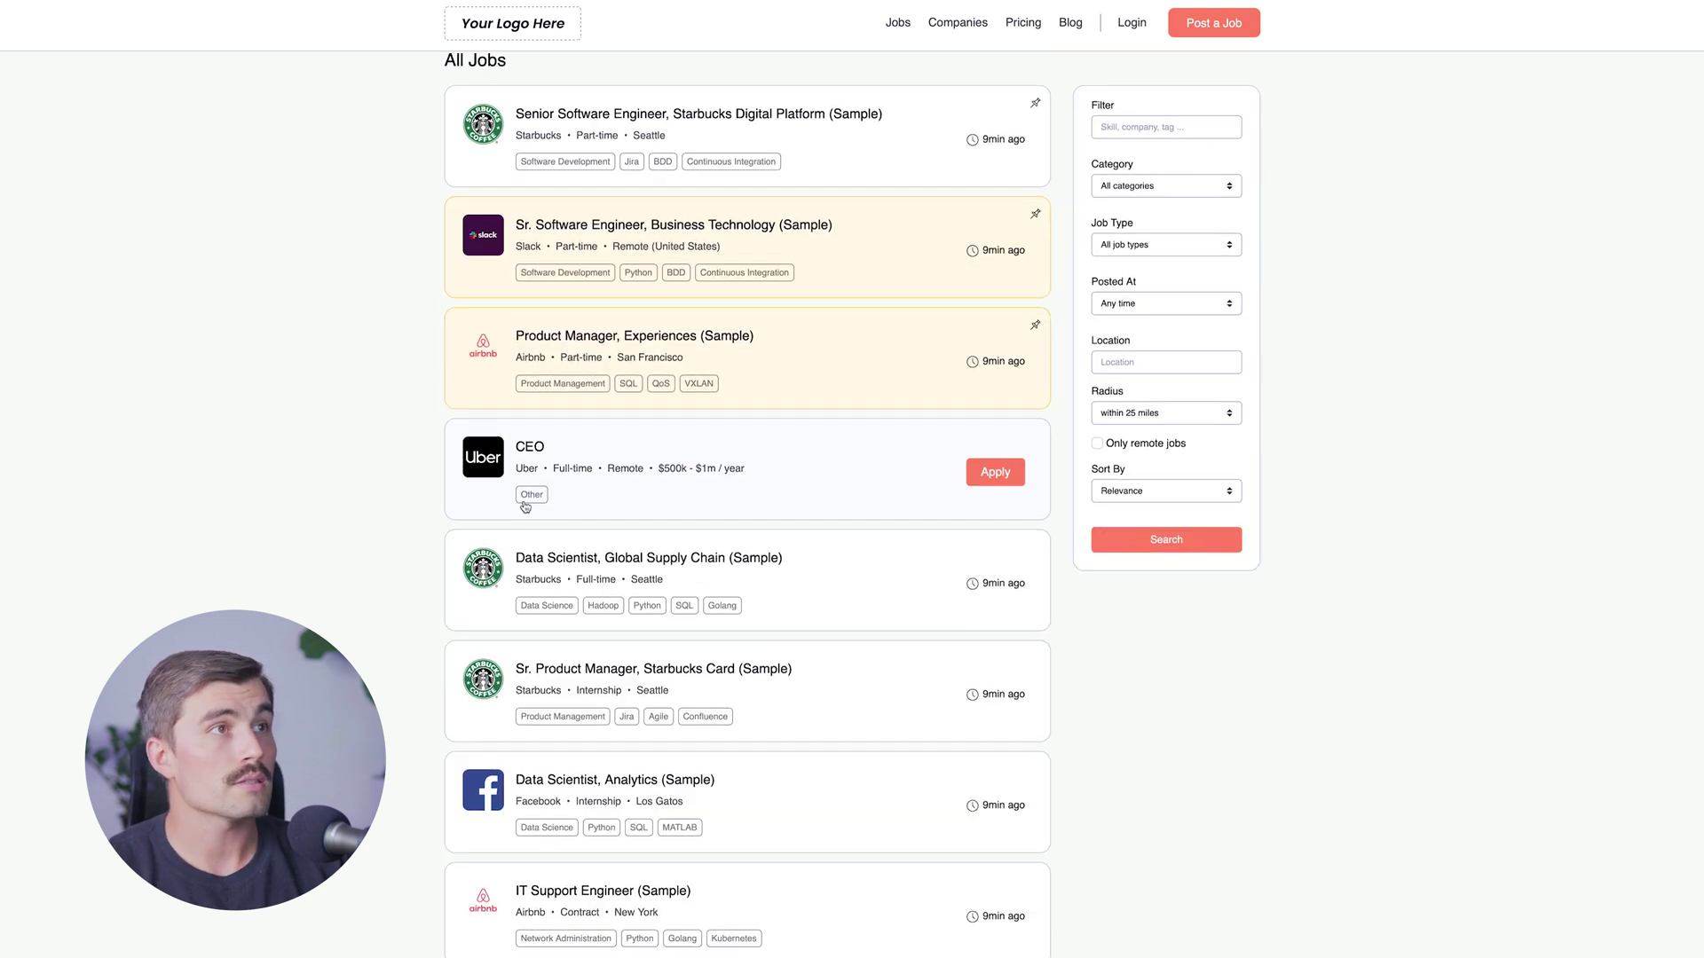